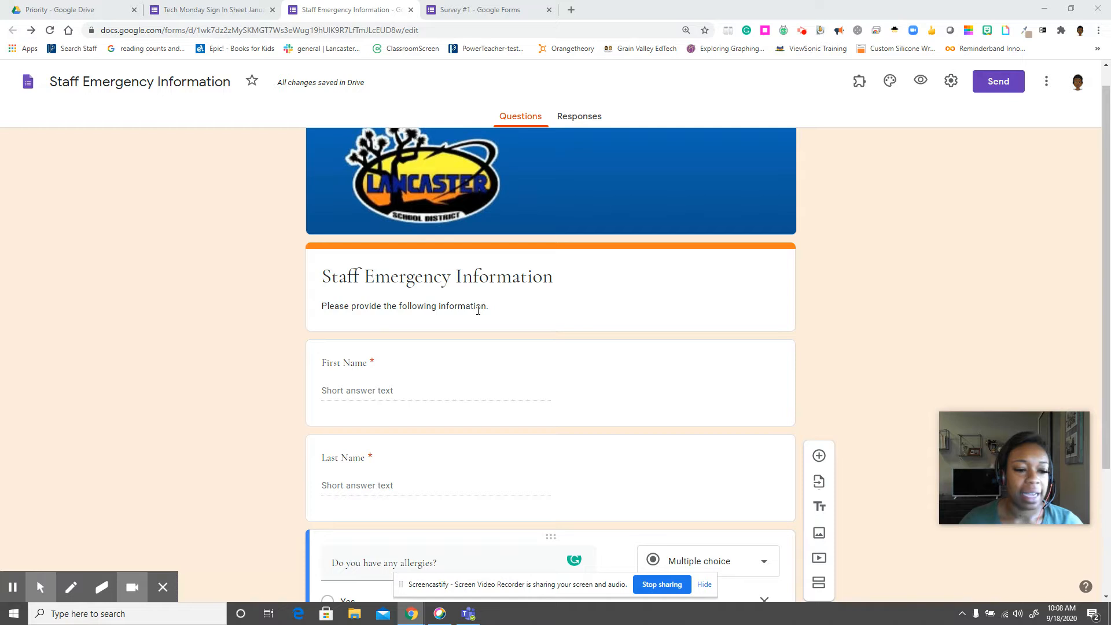
scroll(463, 316, "down", 1)
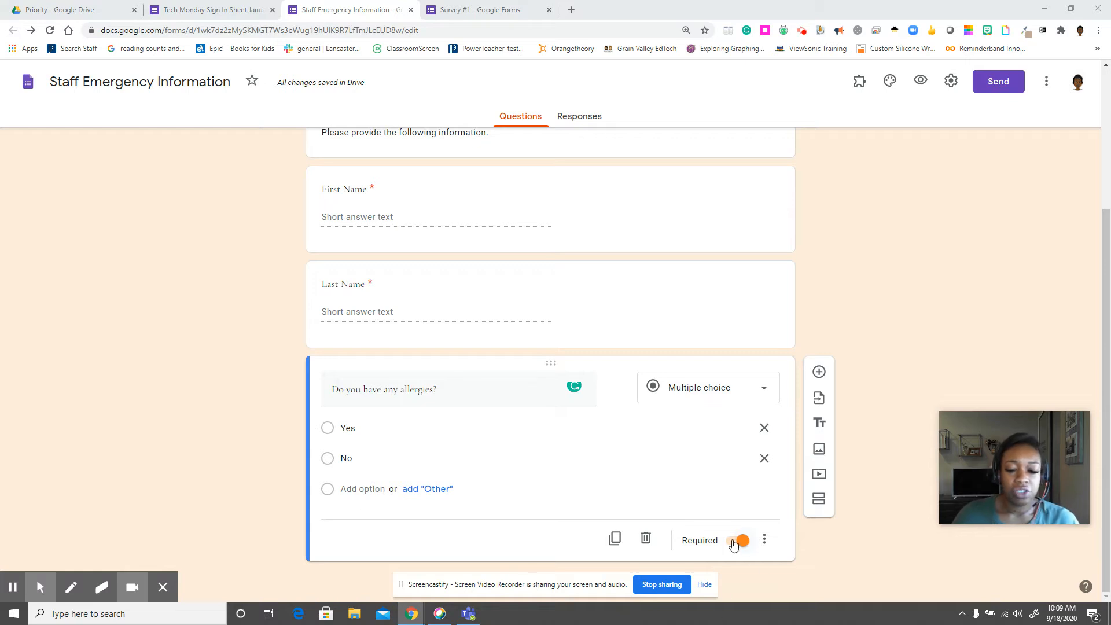
Add a new section right after the allergies question, splitting the form into two sections.
left_click(766, 542)
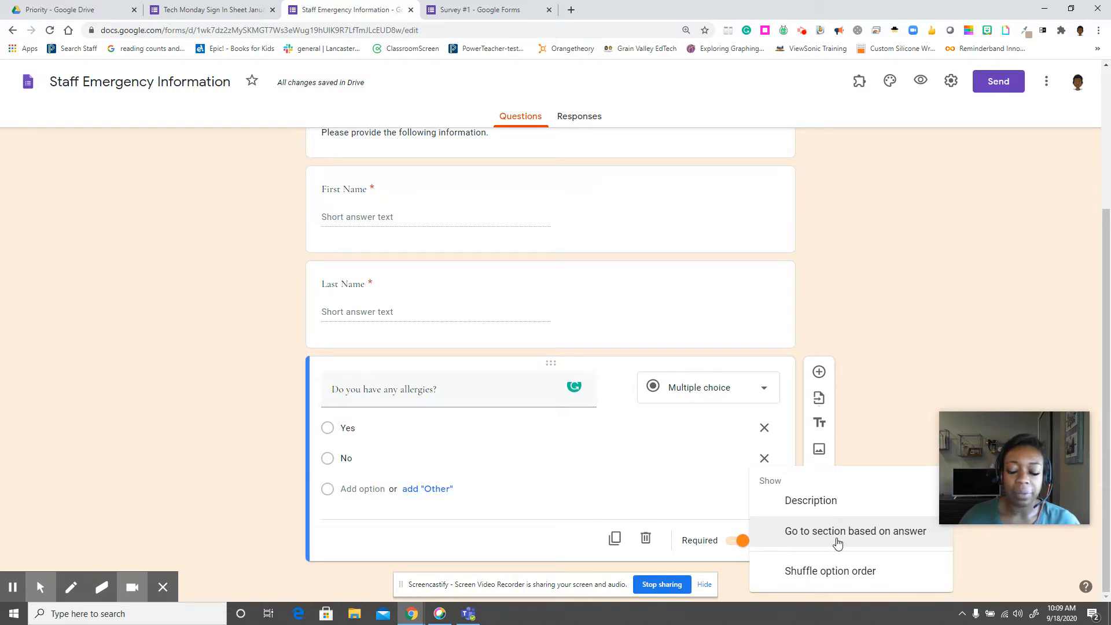
left_click(875, 377)
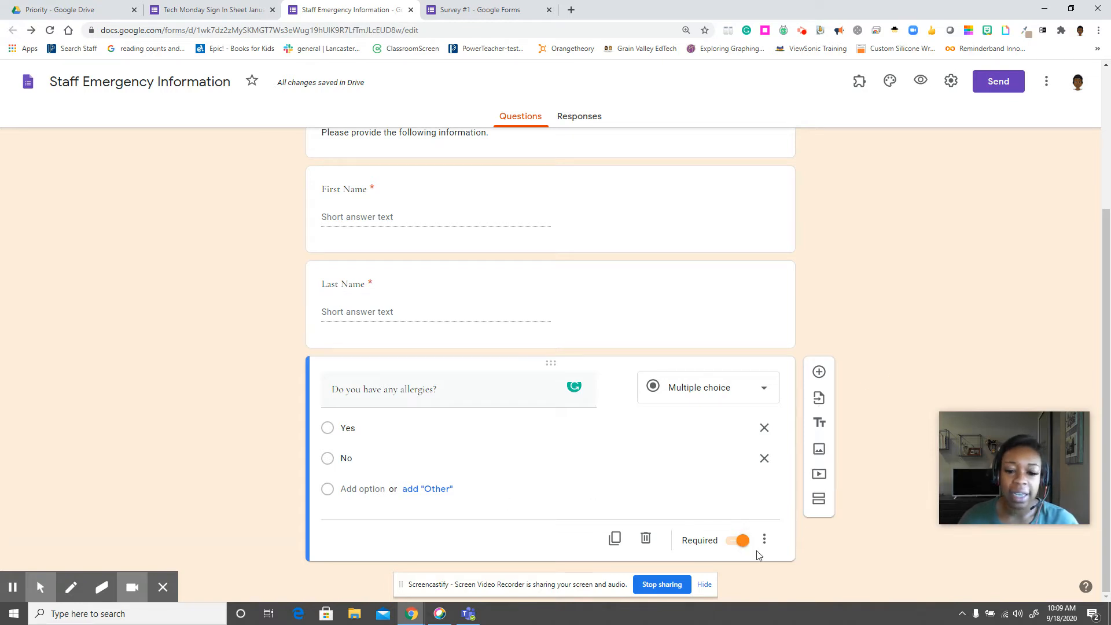
left_click(818, 503)
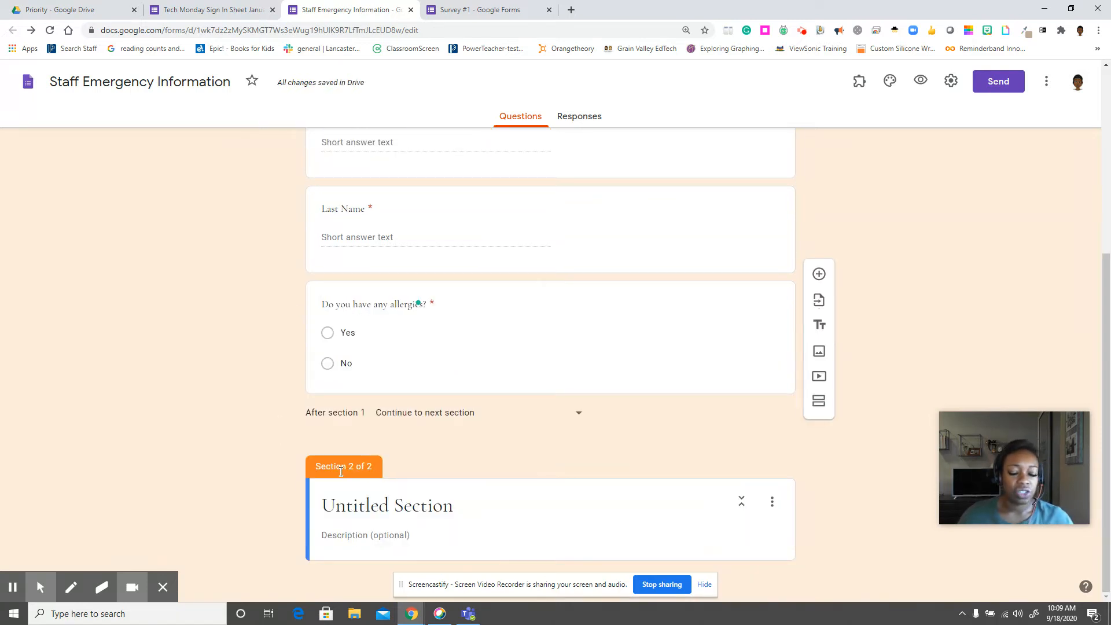
scroll(341, 472, "up", 5)
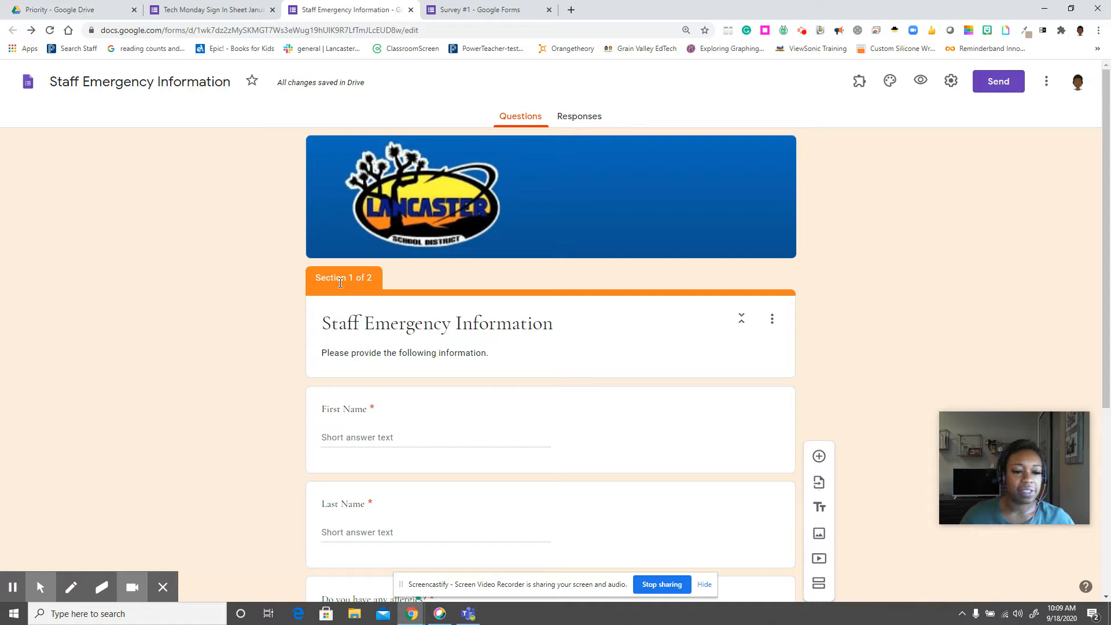
scroll(341, 284, "down", 5)
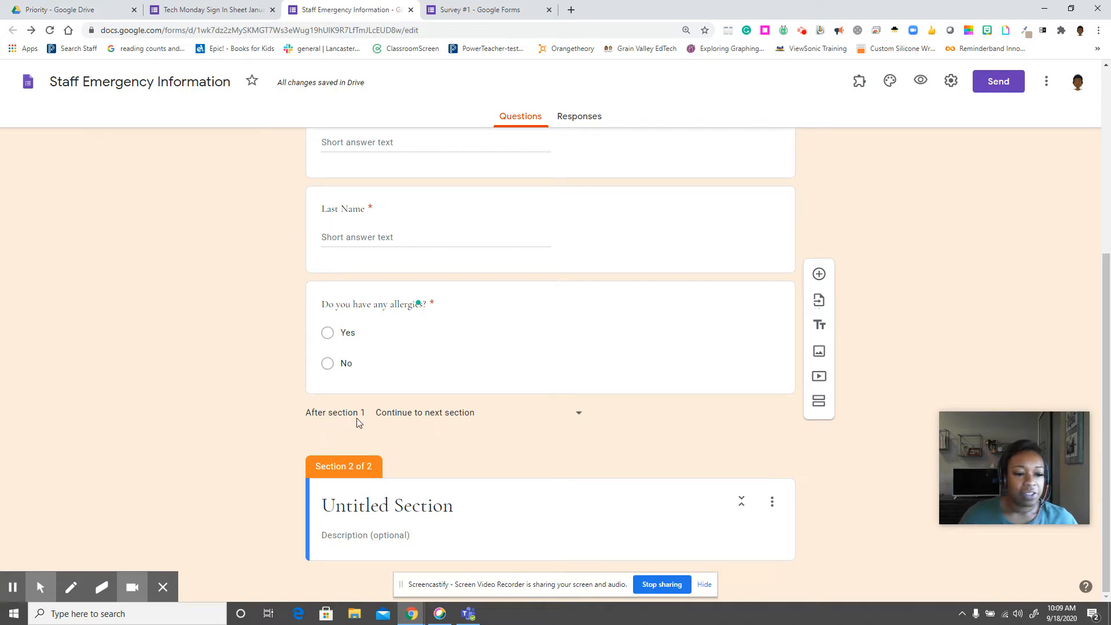
Set section 1 to go to Submit form when it ends.
left_click(409, 412)
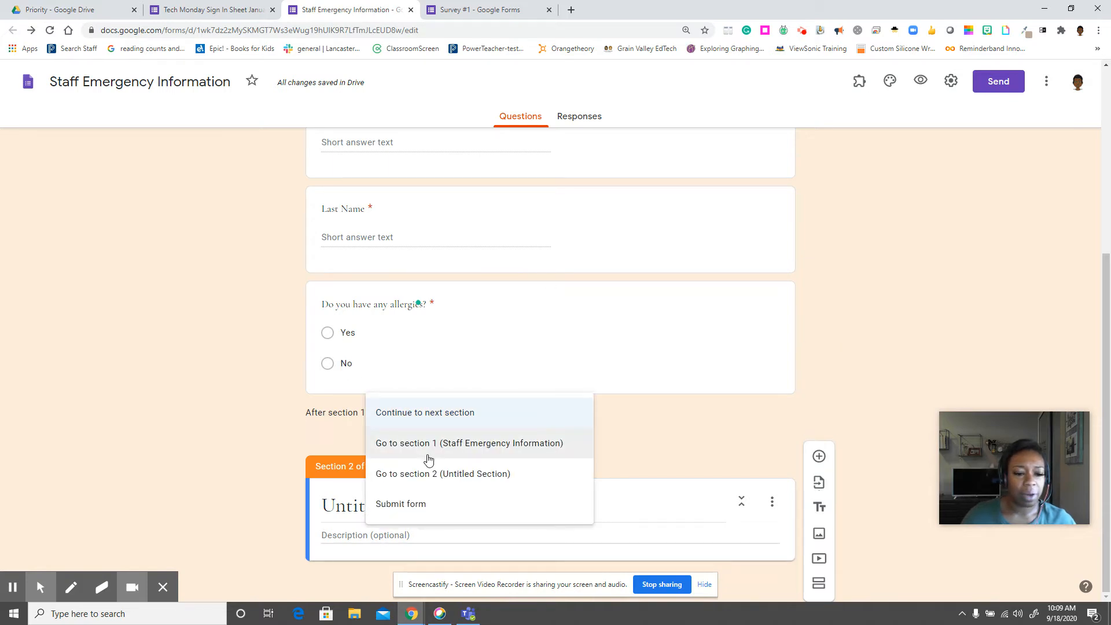
left_click(398, 507)
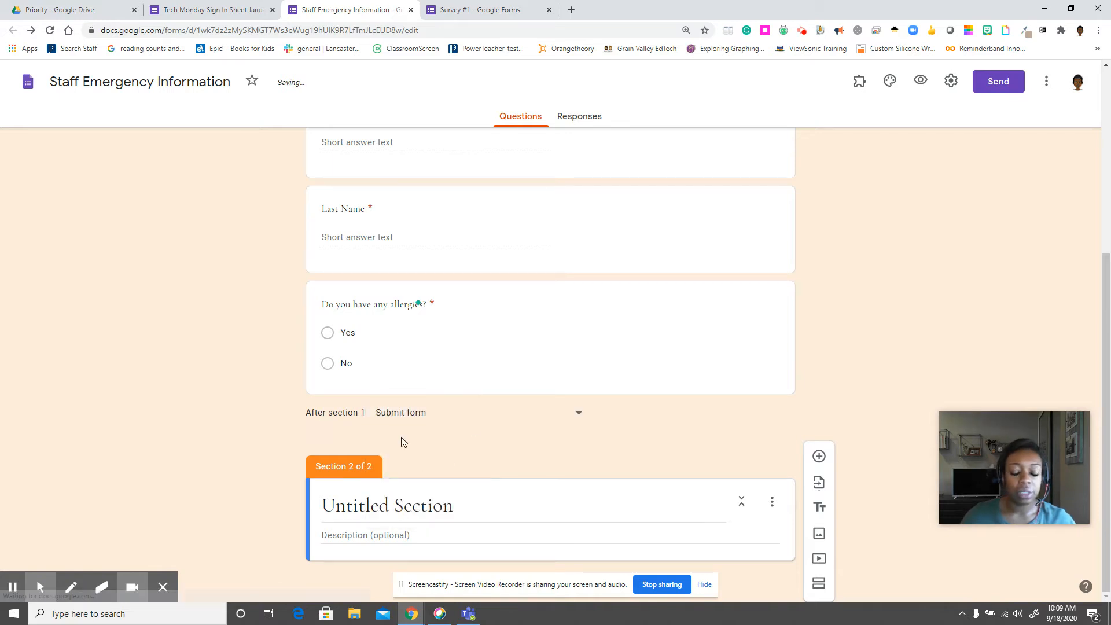
left_click(416, 415)
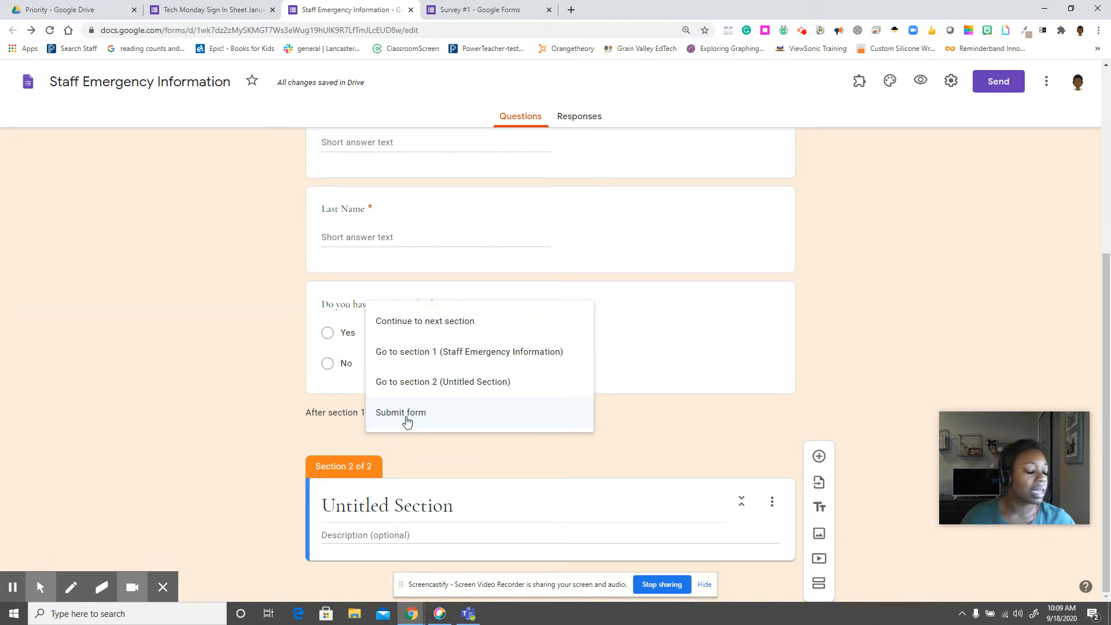
left_click(406, 417)
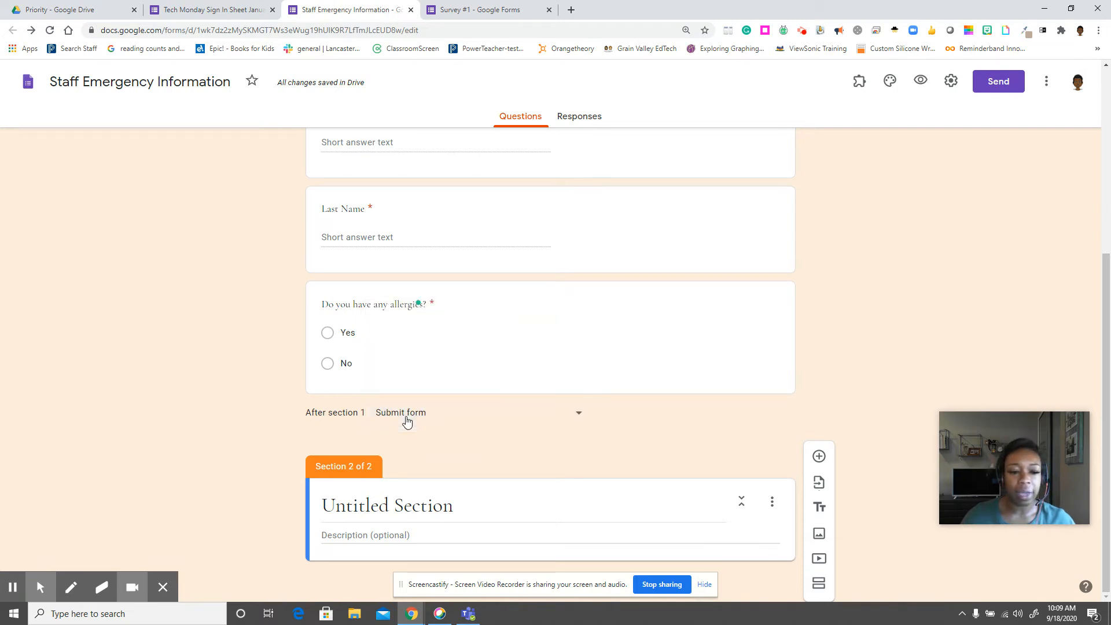
Enable answer-based routing on the allergies question: Yes goes to section 2, No submits the form.
left_click(363, 332)
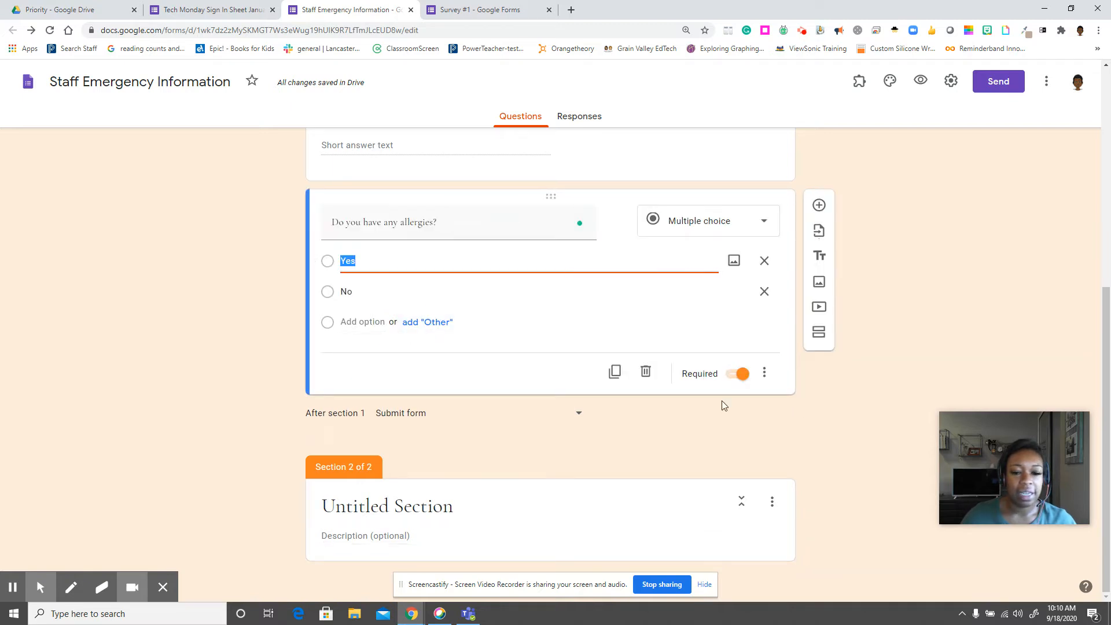
left_click(764, 374)
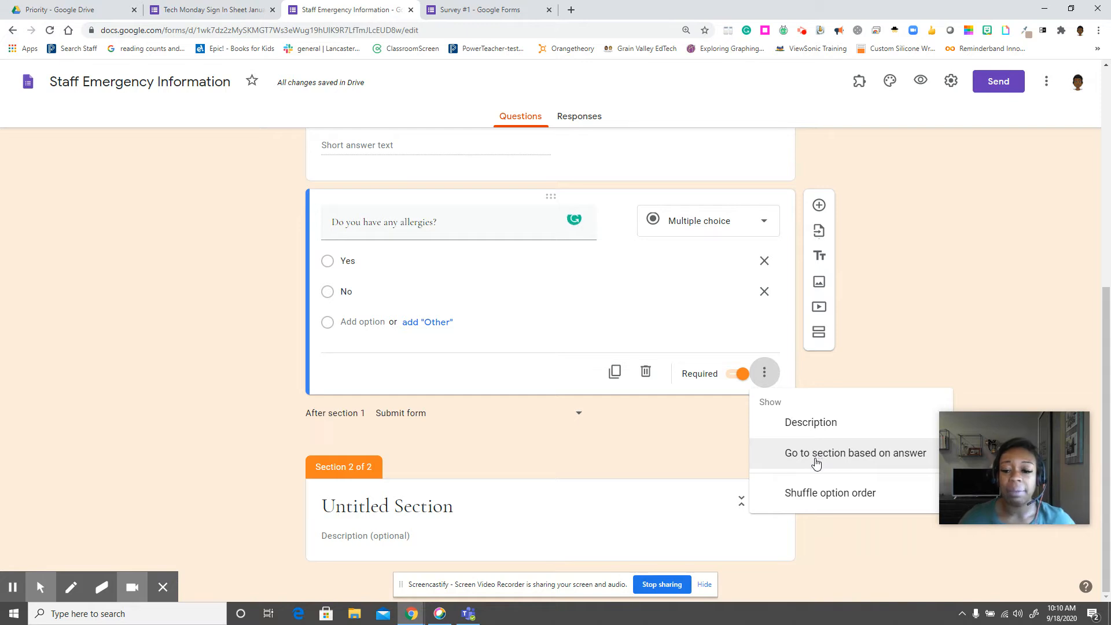
left_click(816, 460)
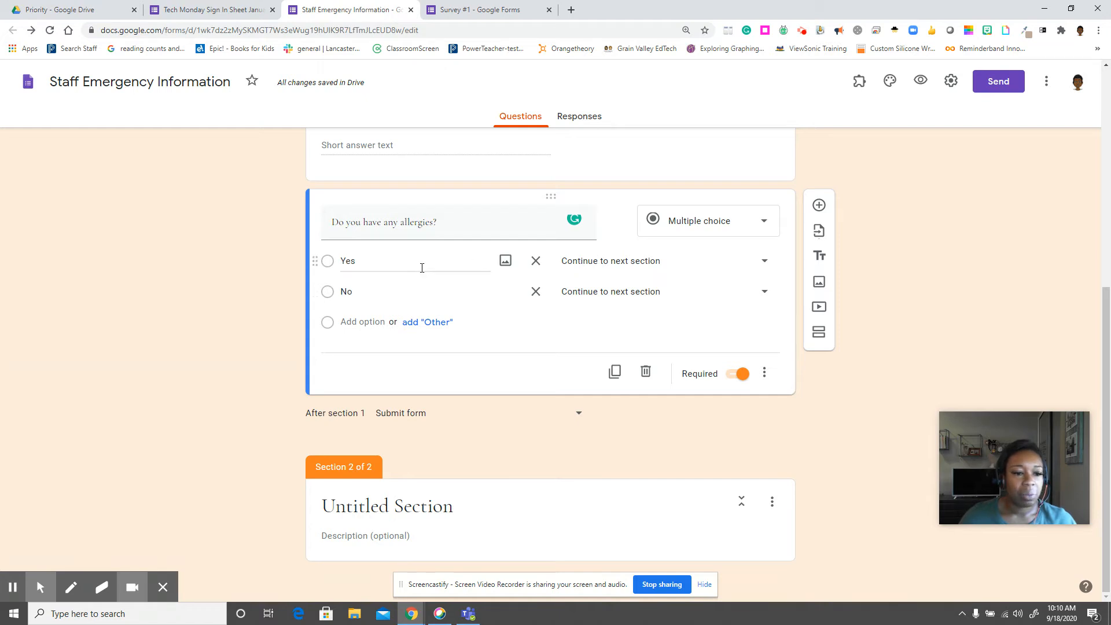
left_click(613, 266)
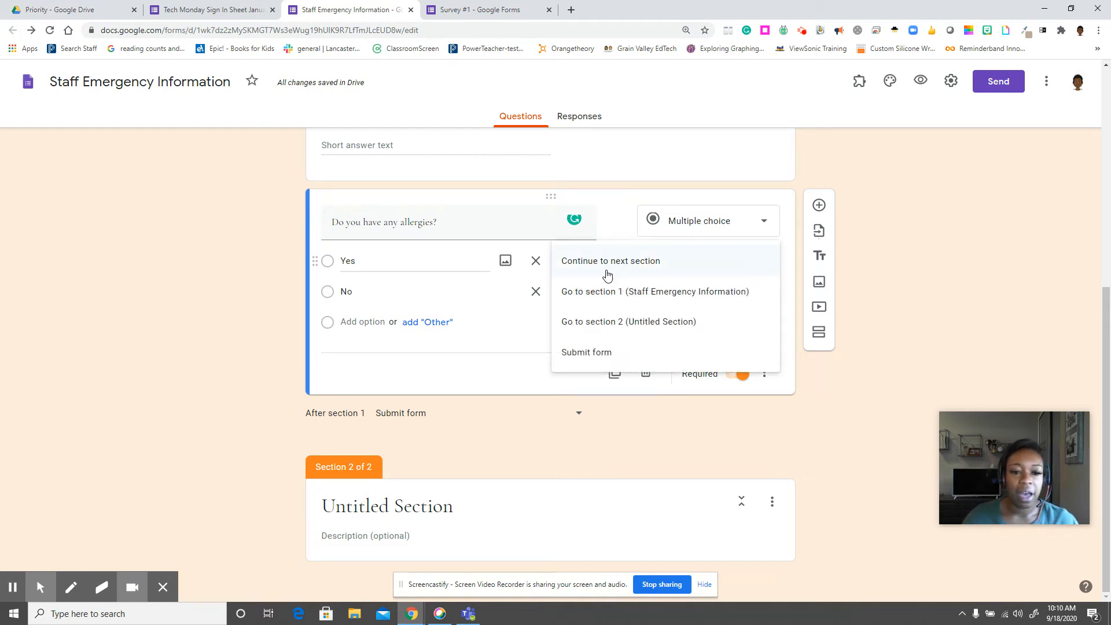
left_click(588, 325)
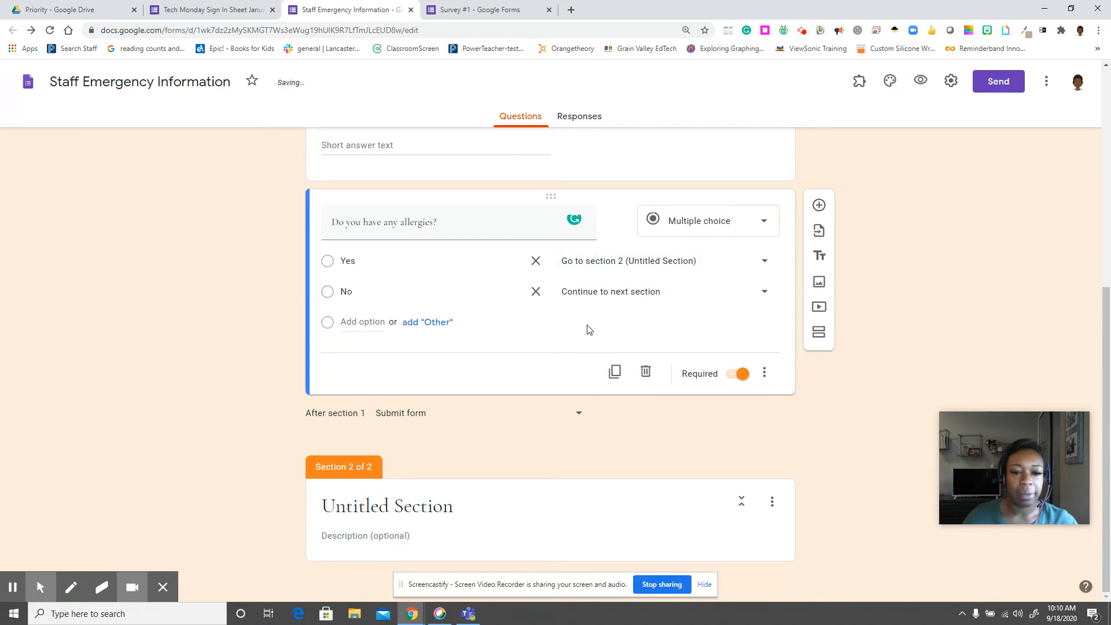
left_click(614, 298)
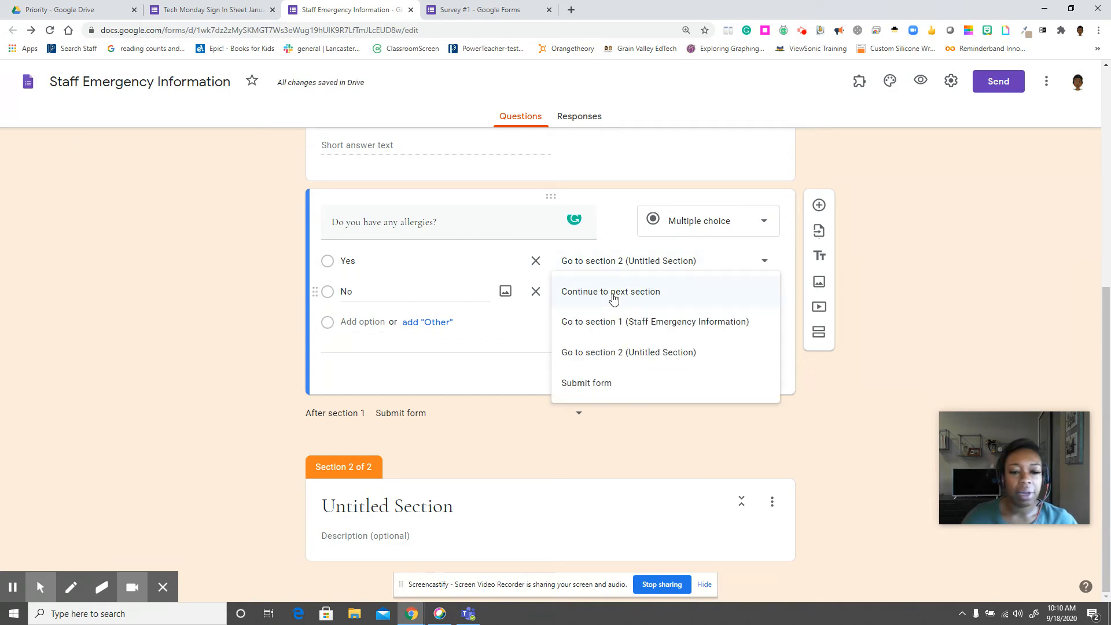
left_click(589, 385)
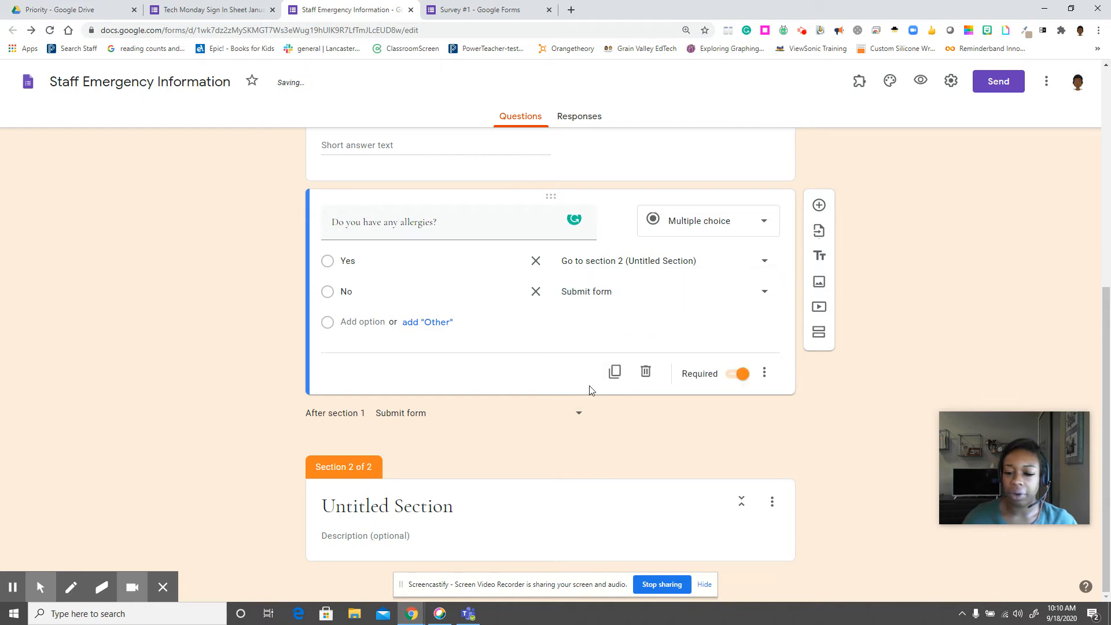
Rename Untitled Section 2 to 'More Information'.
left_click(627, 426)
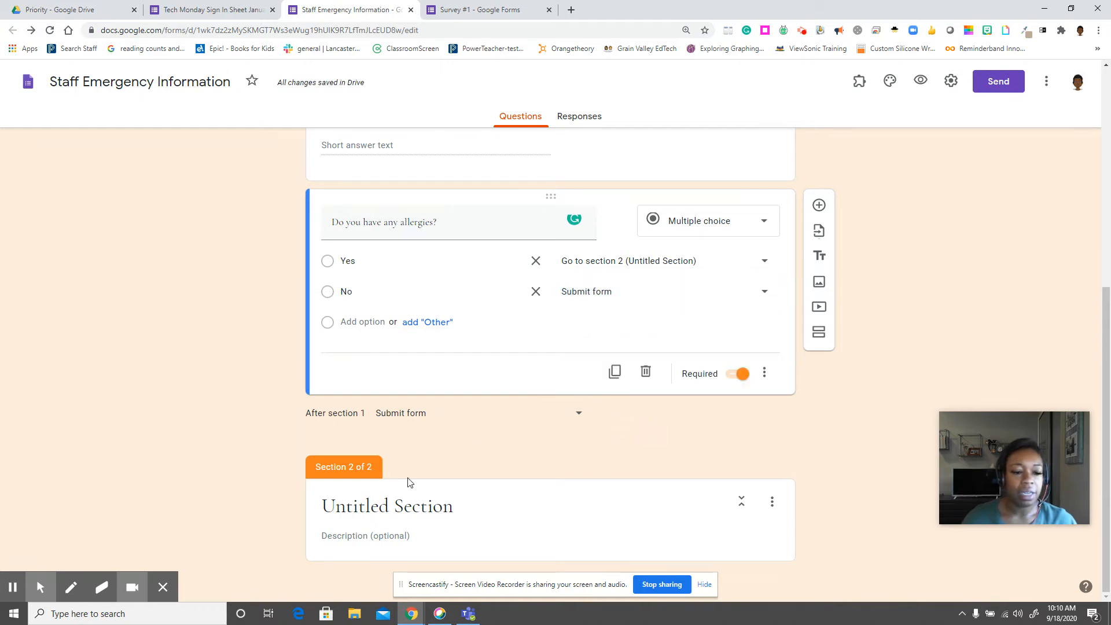
left_click(400, 513)
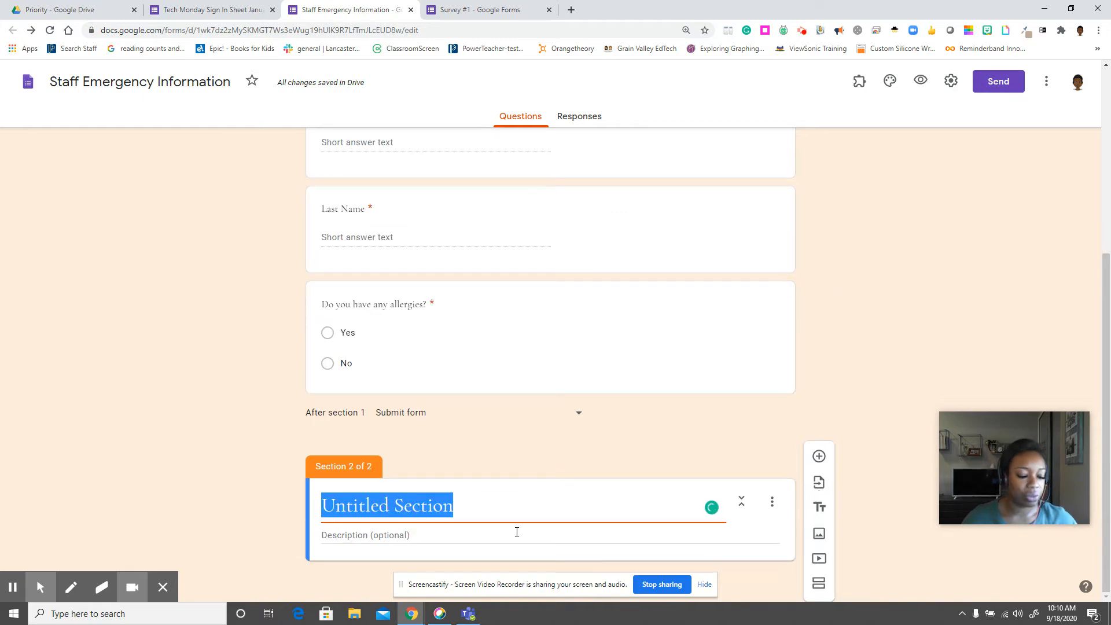
type("MOr")
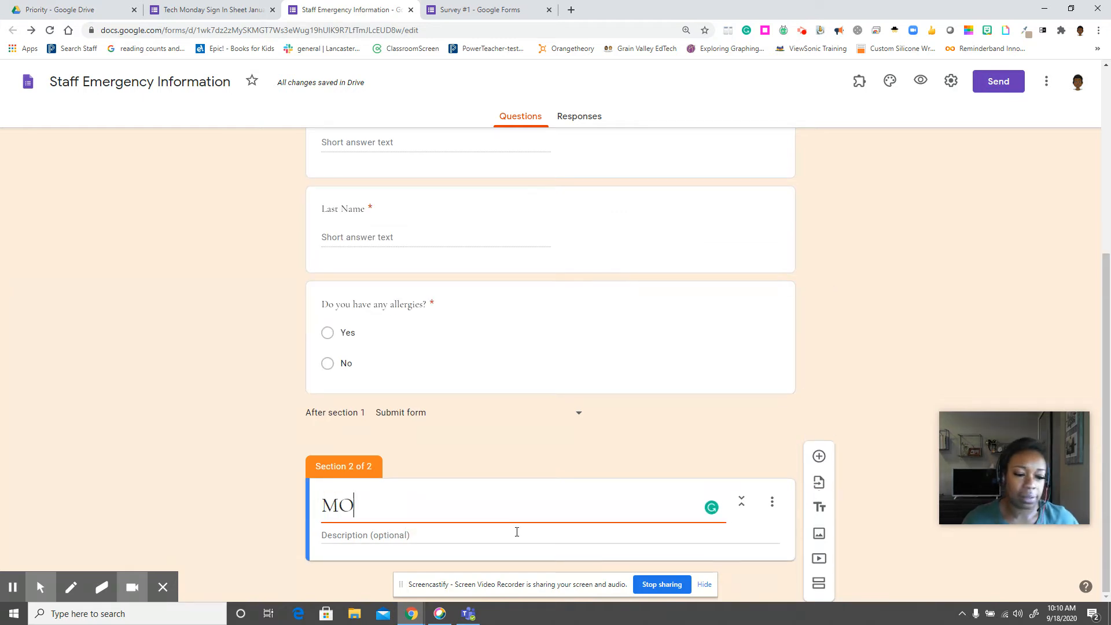
key("BackSpace")
key("BackSpace")
type("ore i")
key("BackSpace")
type("I")
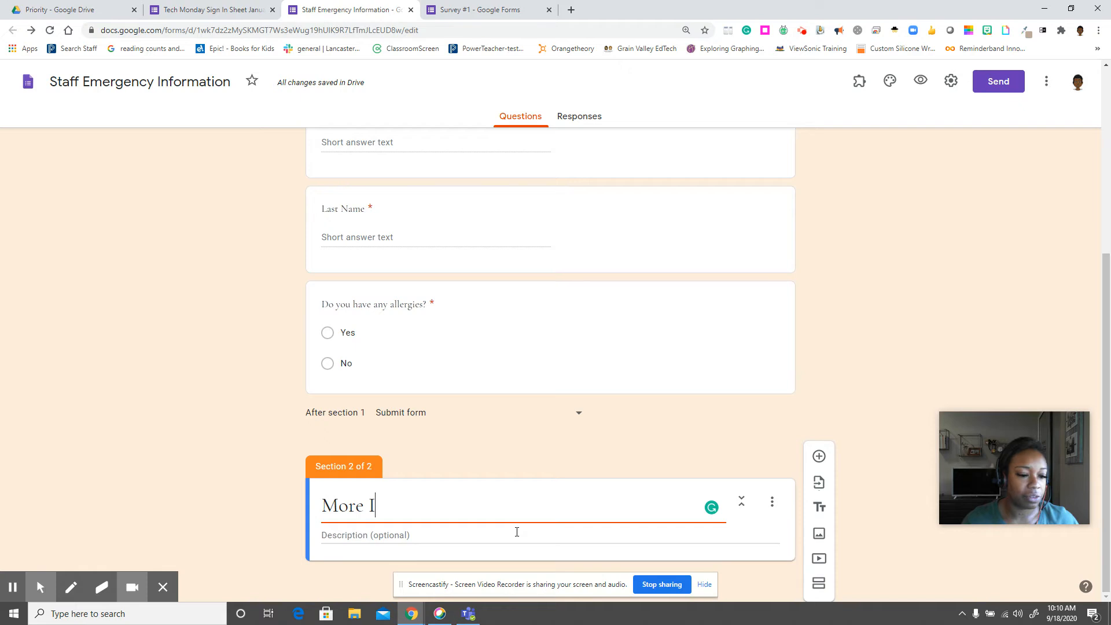
type("nformation")
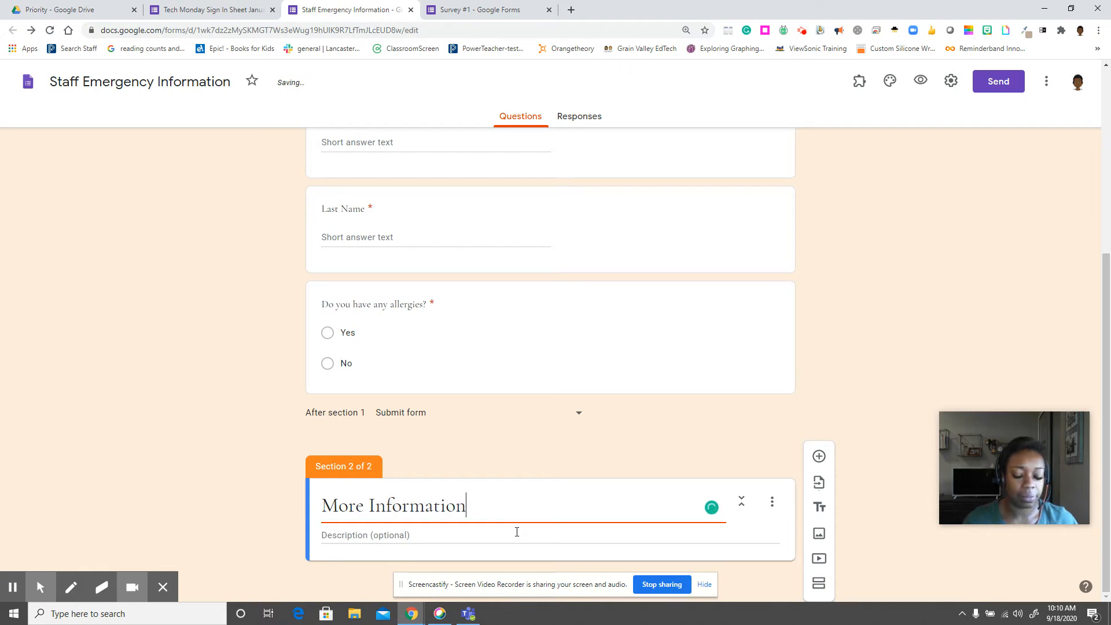
left_click(462, 539)
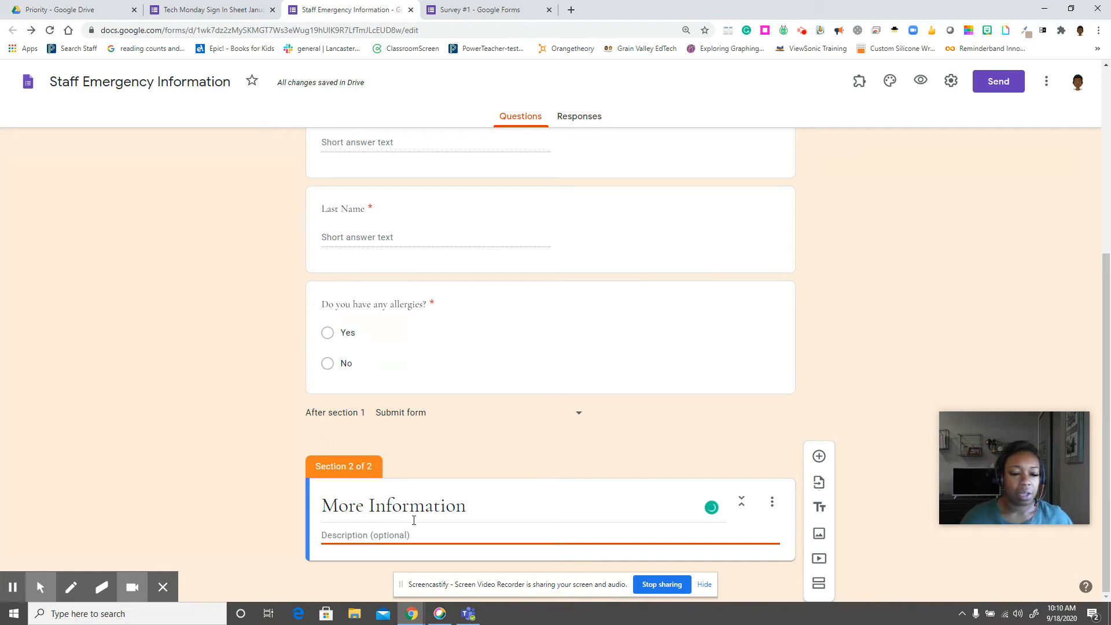
Add a required paragraph question 'Please provide a list of allergies' to the More Information section.
left_click(818, 456)
left_click(376, 426)
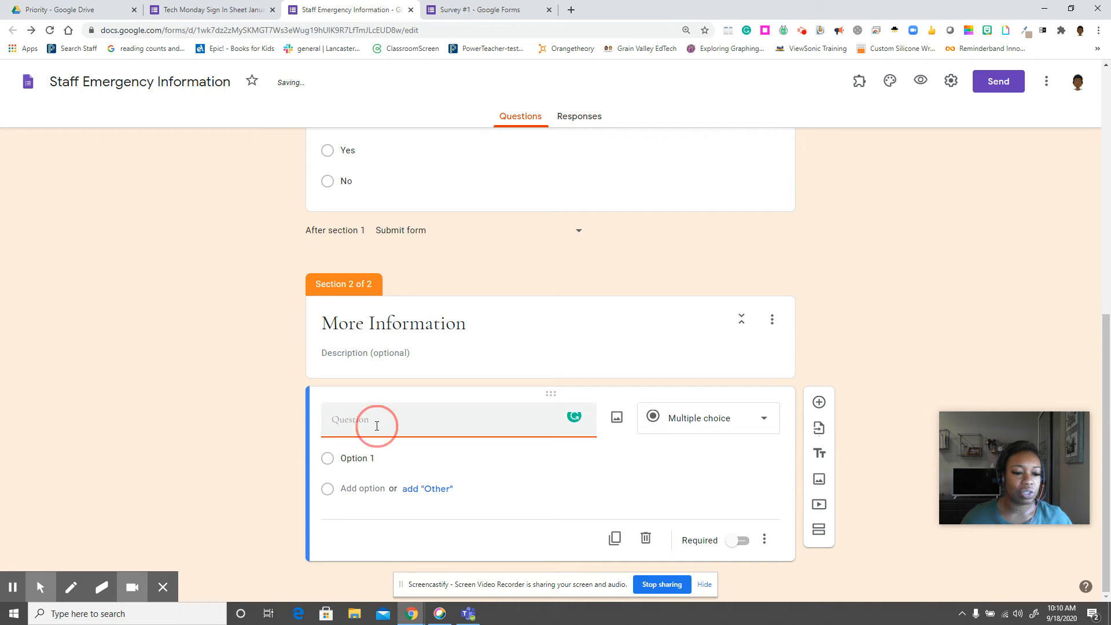
type("Please ")
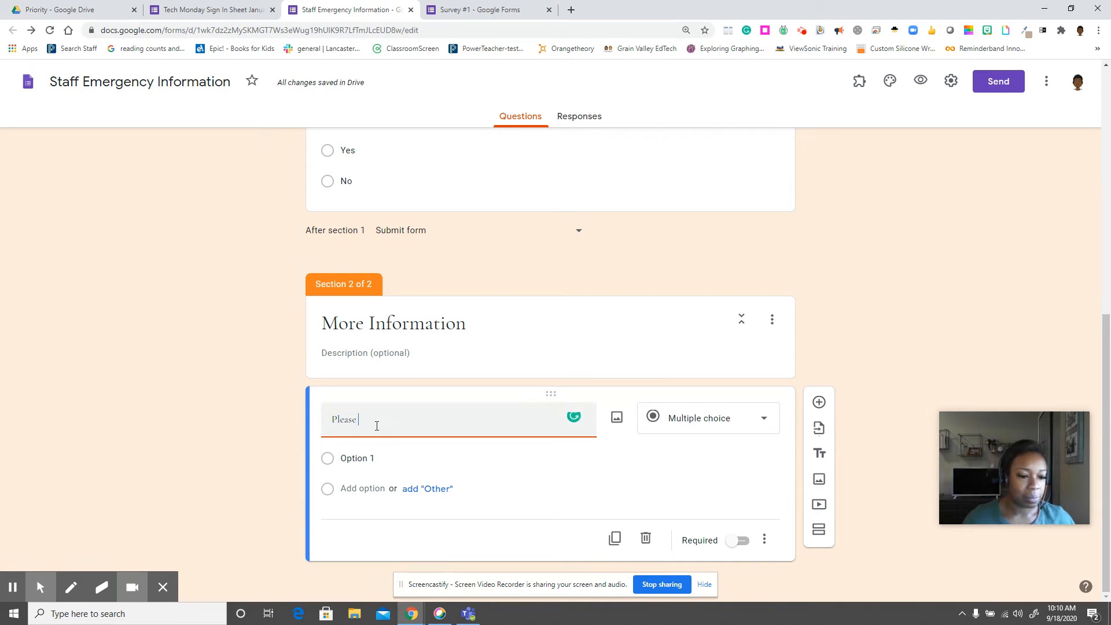
type("provide ")
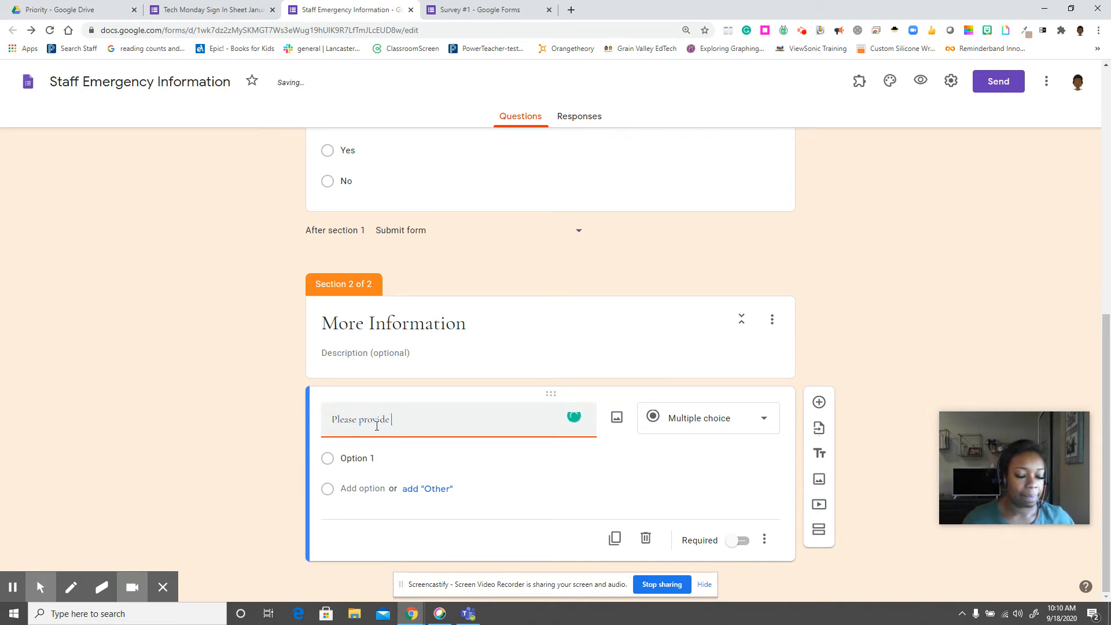
type("a l")
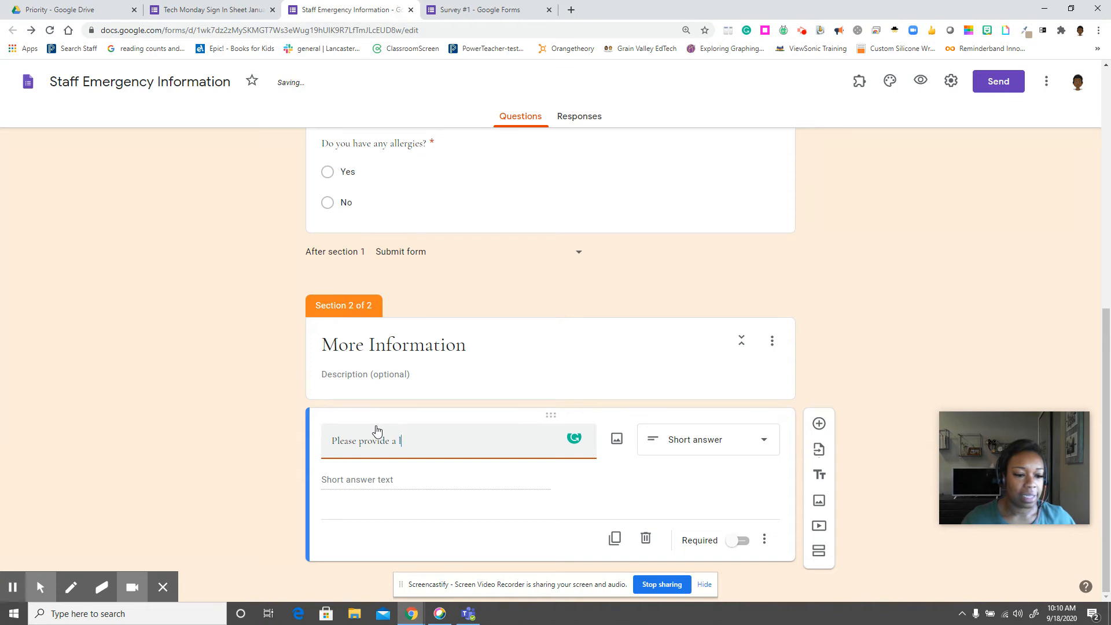
type("ist of allergies")
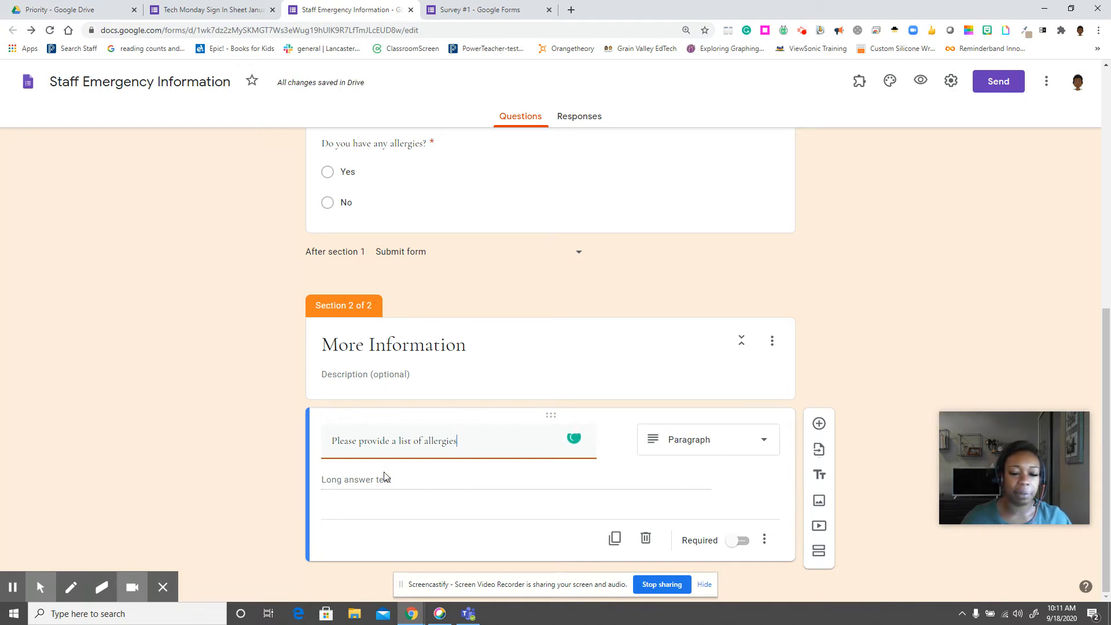
left_click(732, 541)
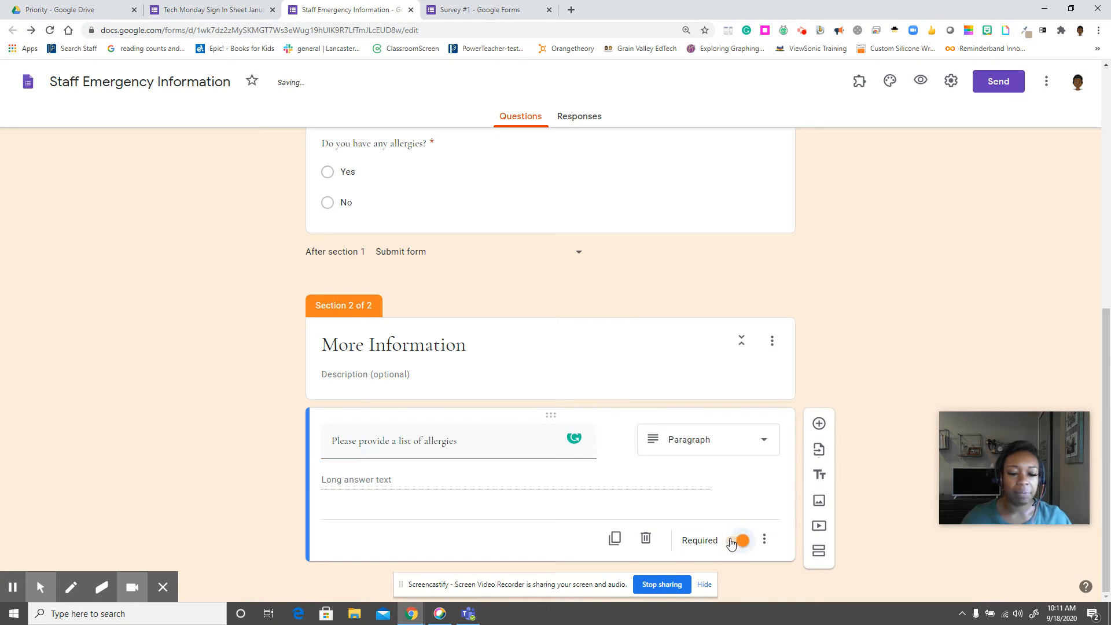
scroll(584, 401, "up", 2)
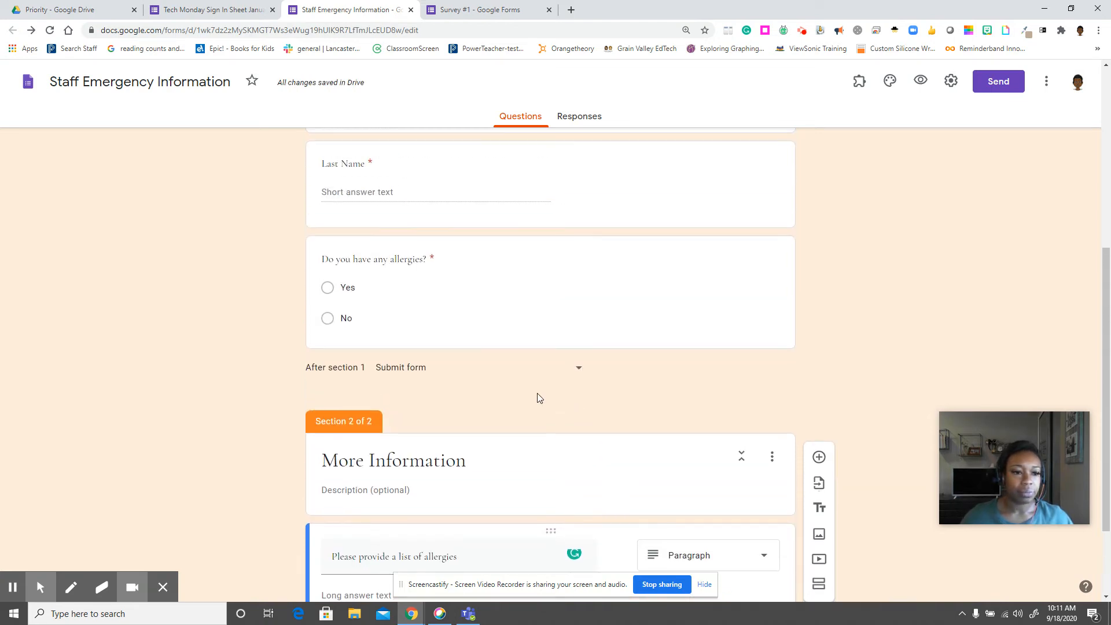
Check the allergies question's routing: Yes to section 2, No to Submit form.
left_click(349, 285)
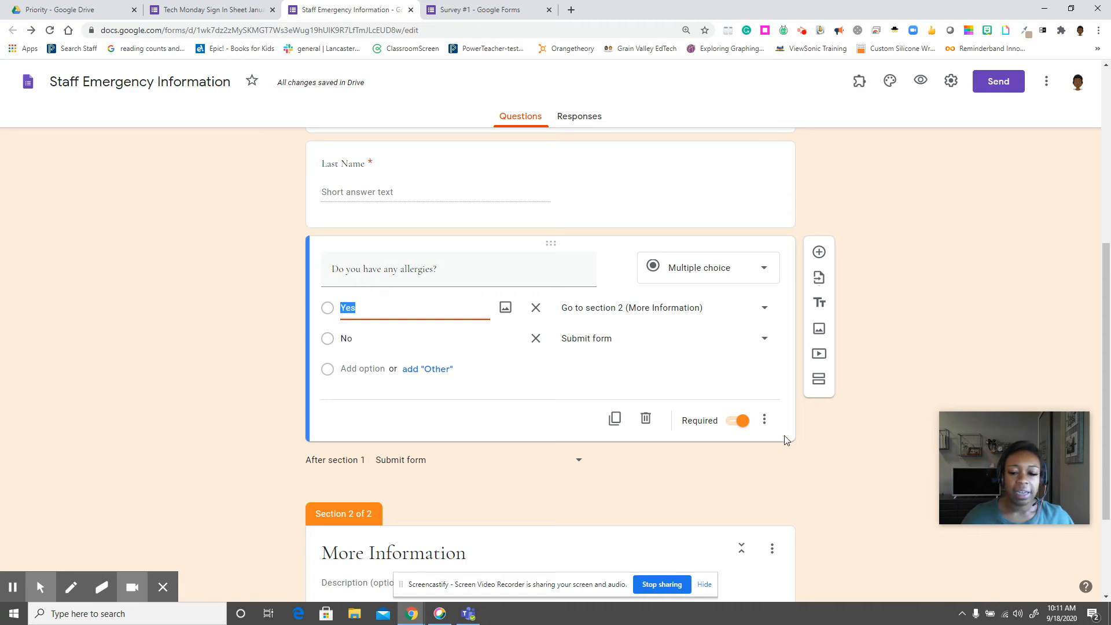
scroll(787, 443, "down", 2)
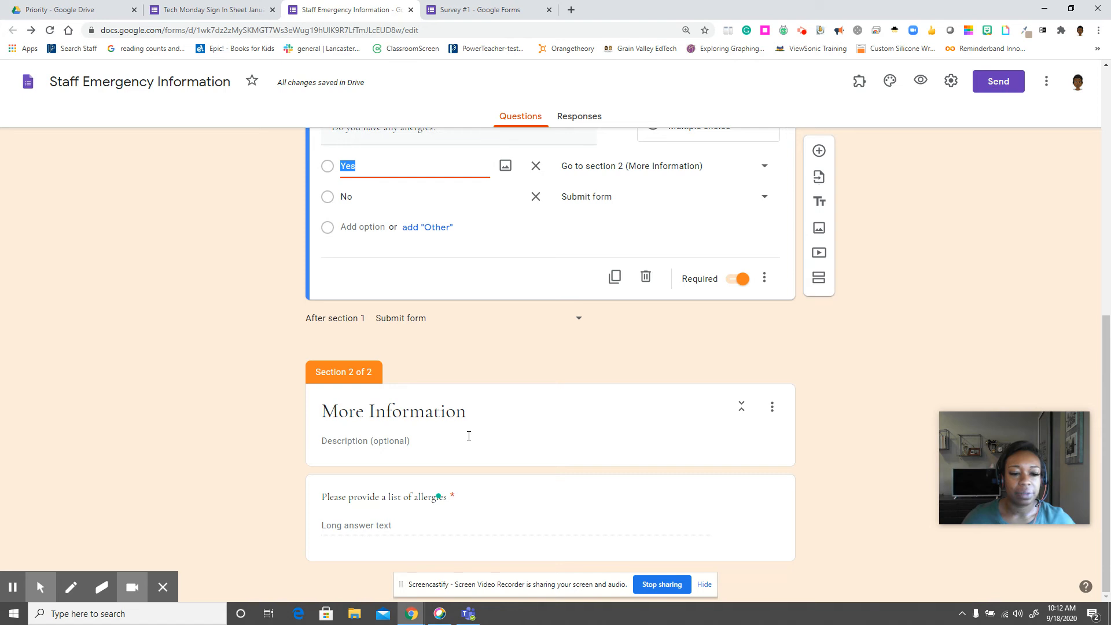
In the form preview, enter a first and last name, answer No to allergies, and continue.
left_click(920, 84)
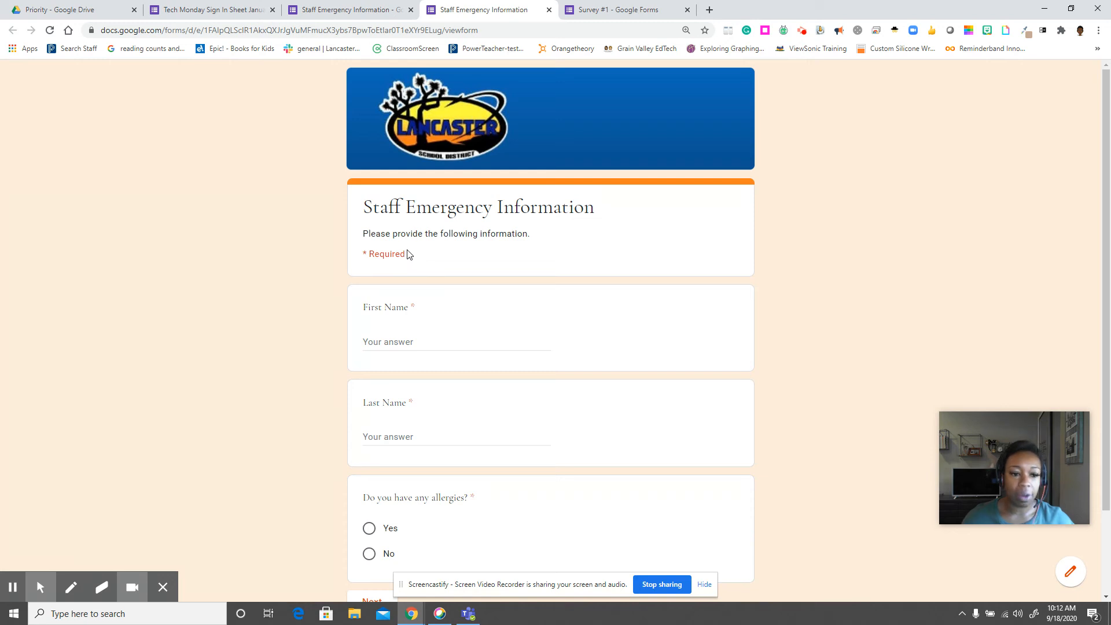
scroll(407, 254, "down", 2)
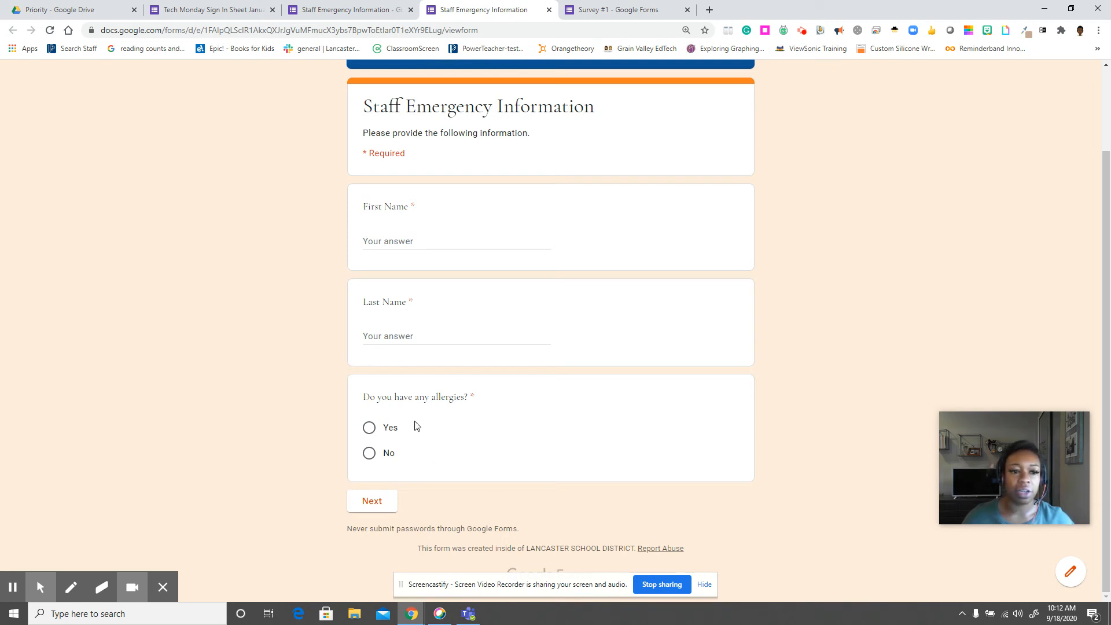
left_click(389, 243)
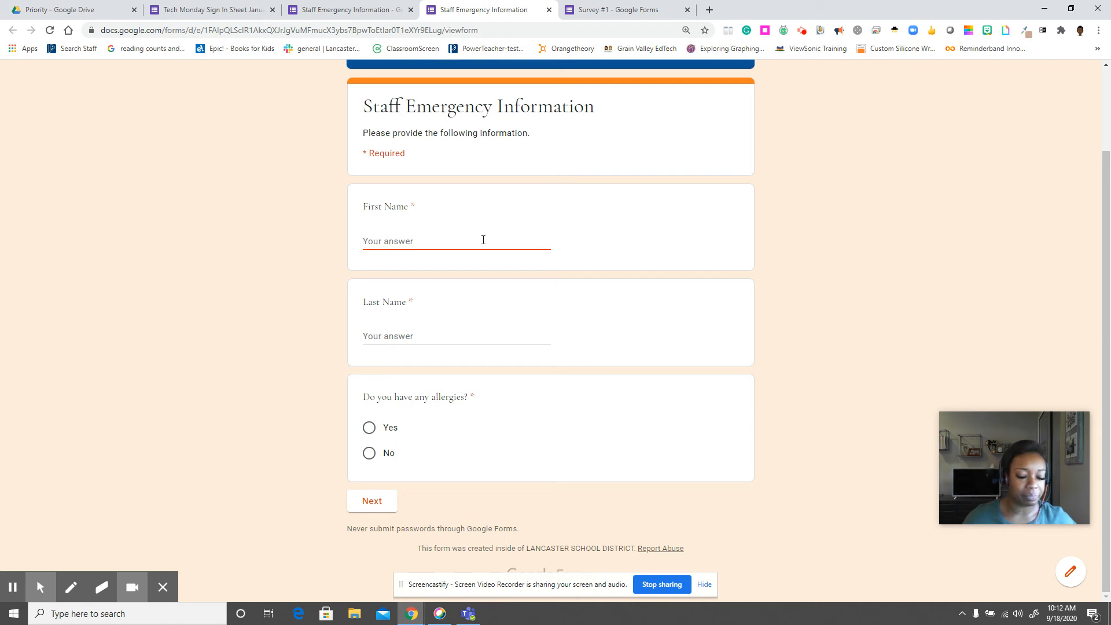
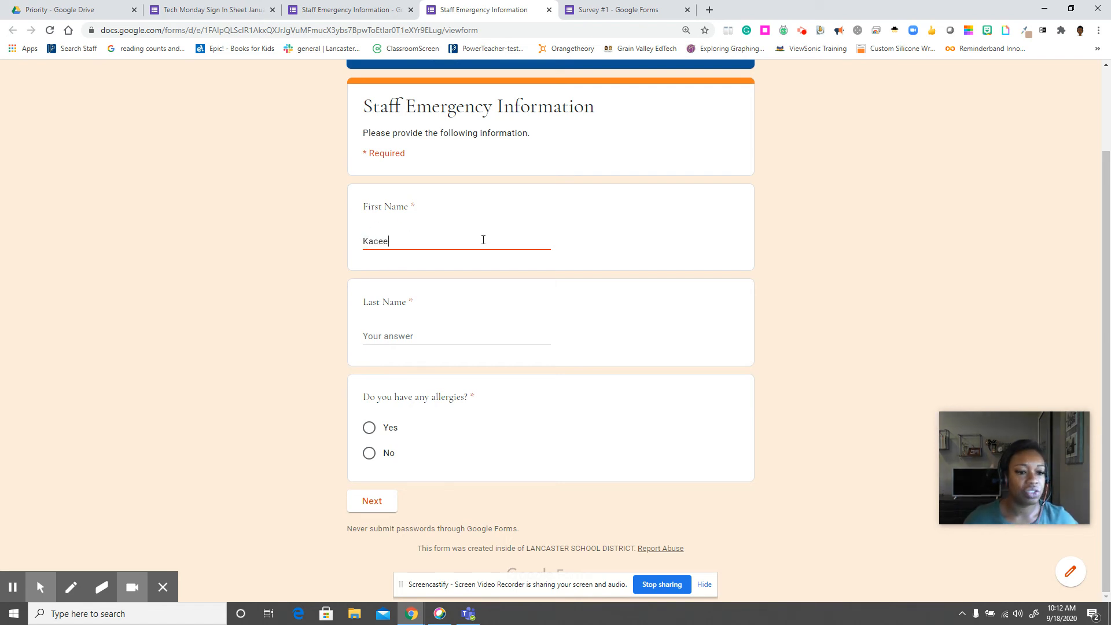
left_click(389, 338)
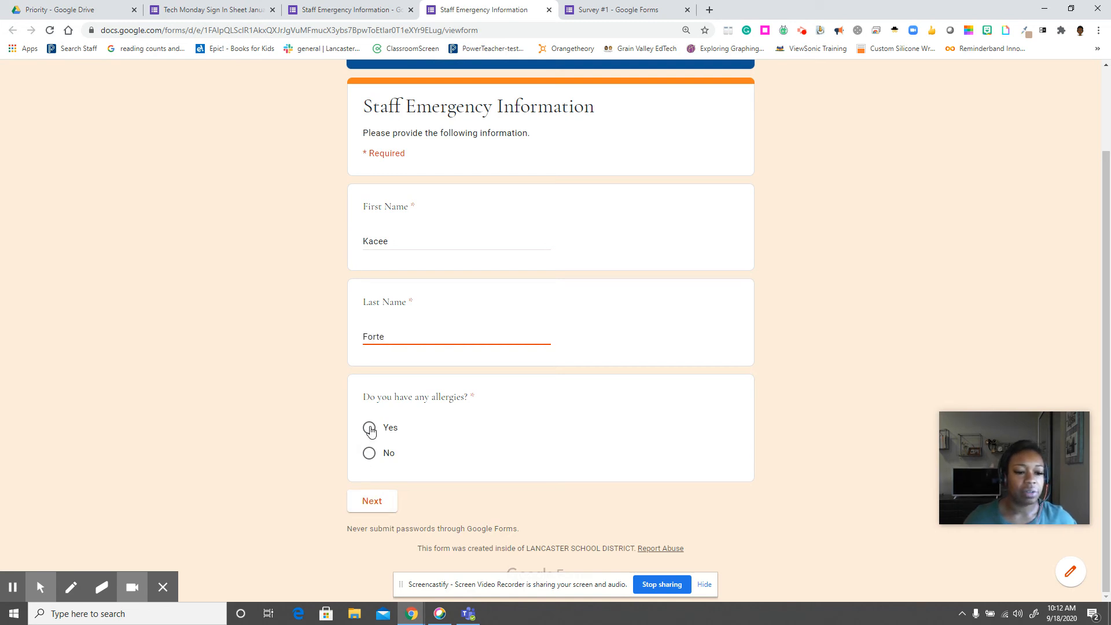
left_click(370, 454)
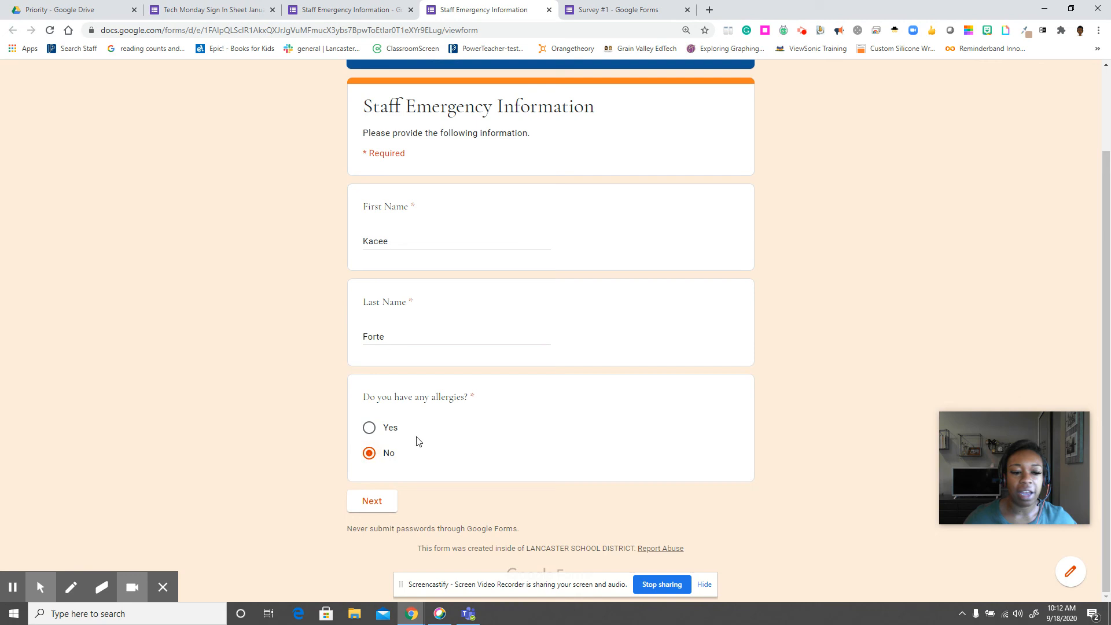
left_click(376, 505)
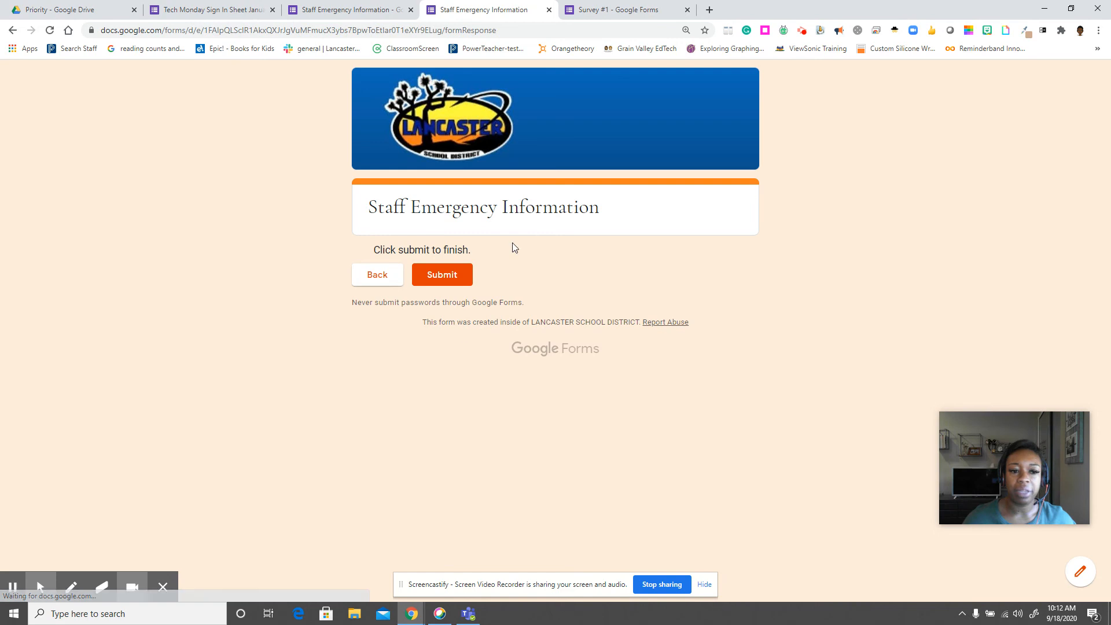
Submit the no-allergy test response and start another, entering the first name.
left_click(439, 279)
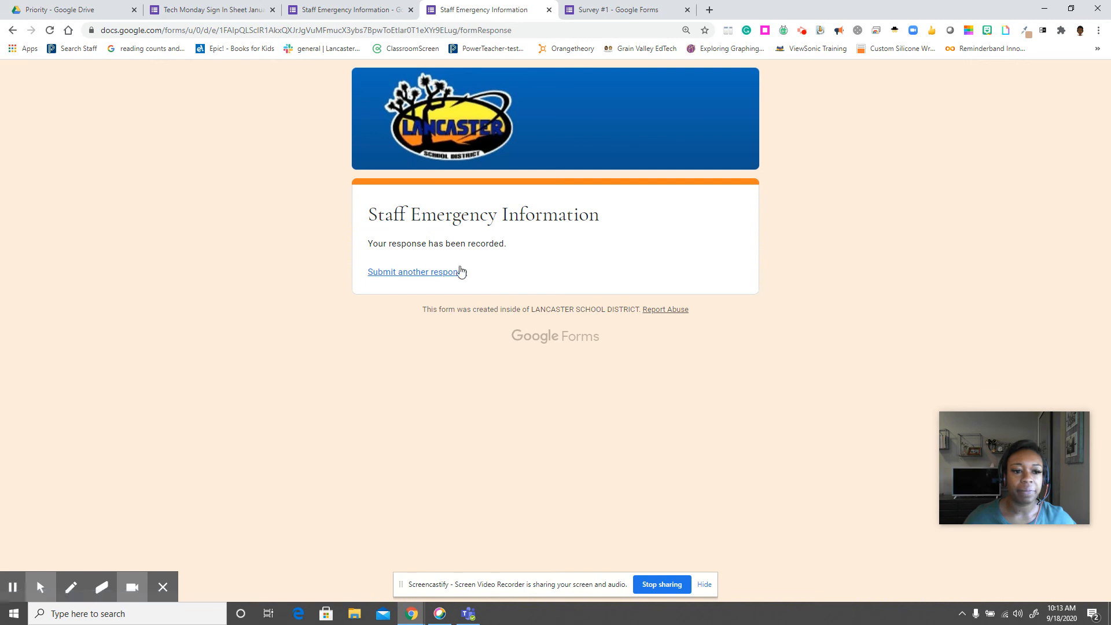
left_click(417, 277)
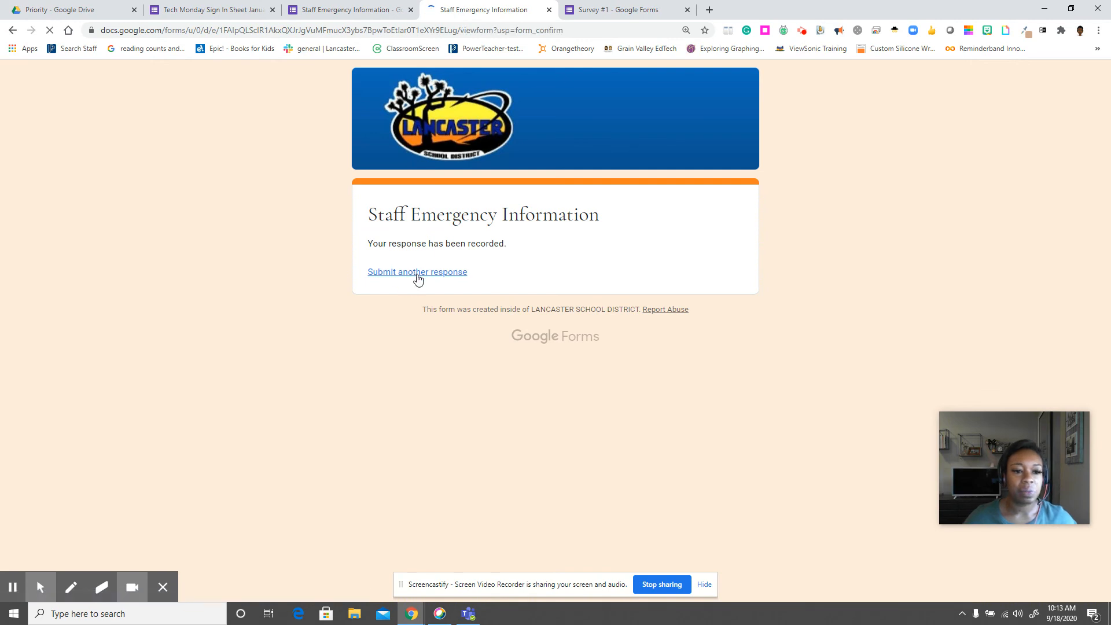
left_click(387, 339)
type("K")
left_click(372, 436)
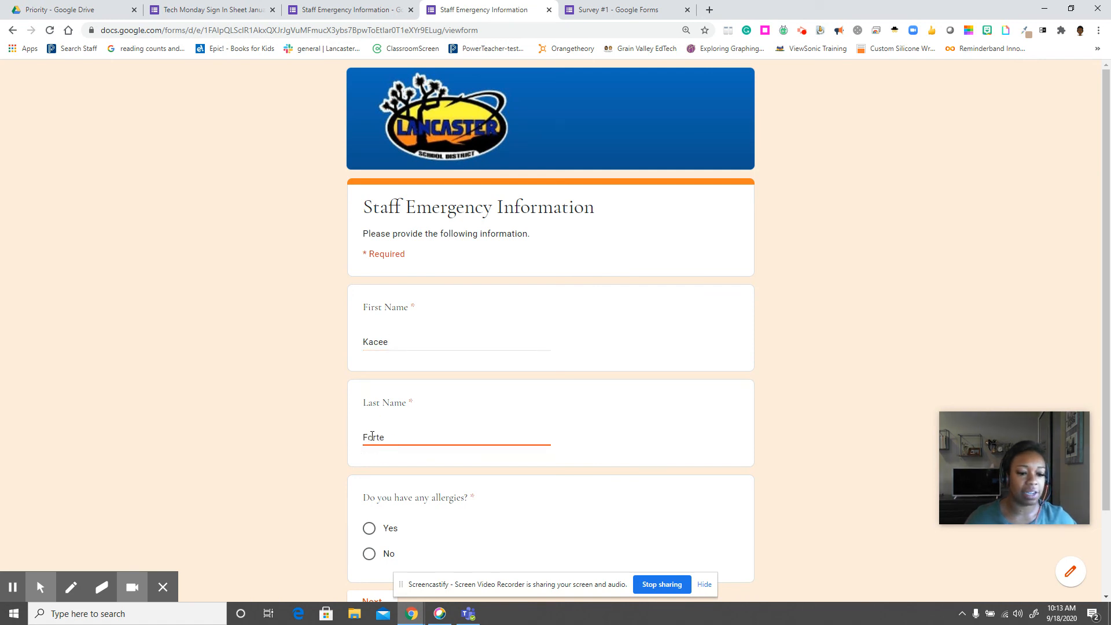
Finish the last name, answer Yes to allergies, and go on to the More Information page.
scroll(426, 377, "down", 2)
left_click(371, 430)
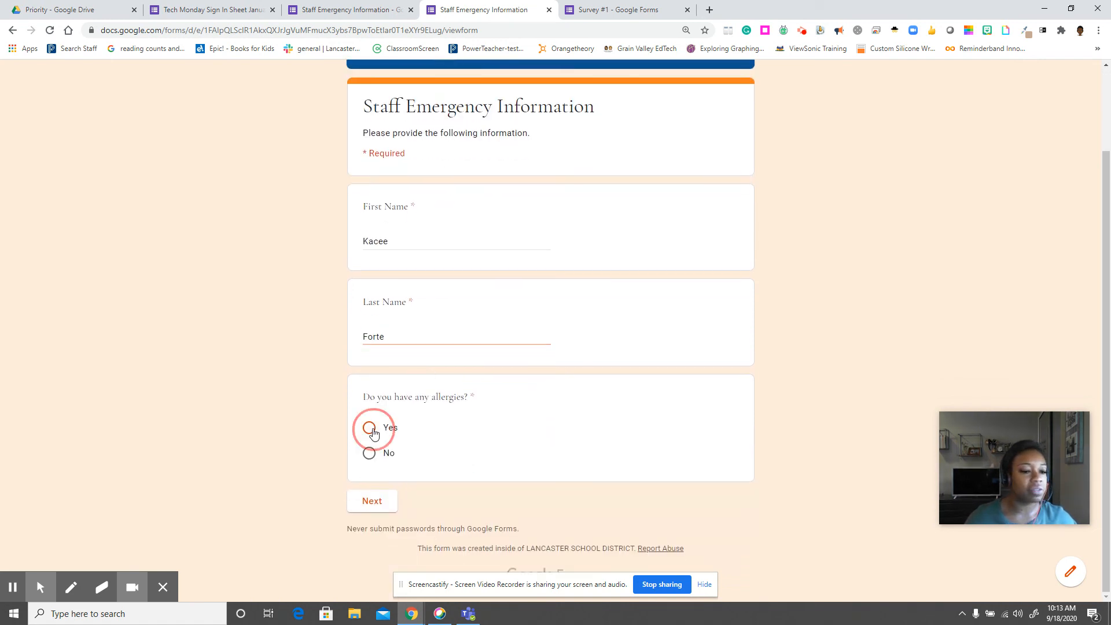
left_click(379, 508)
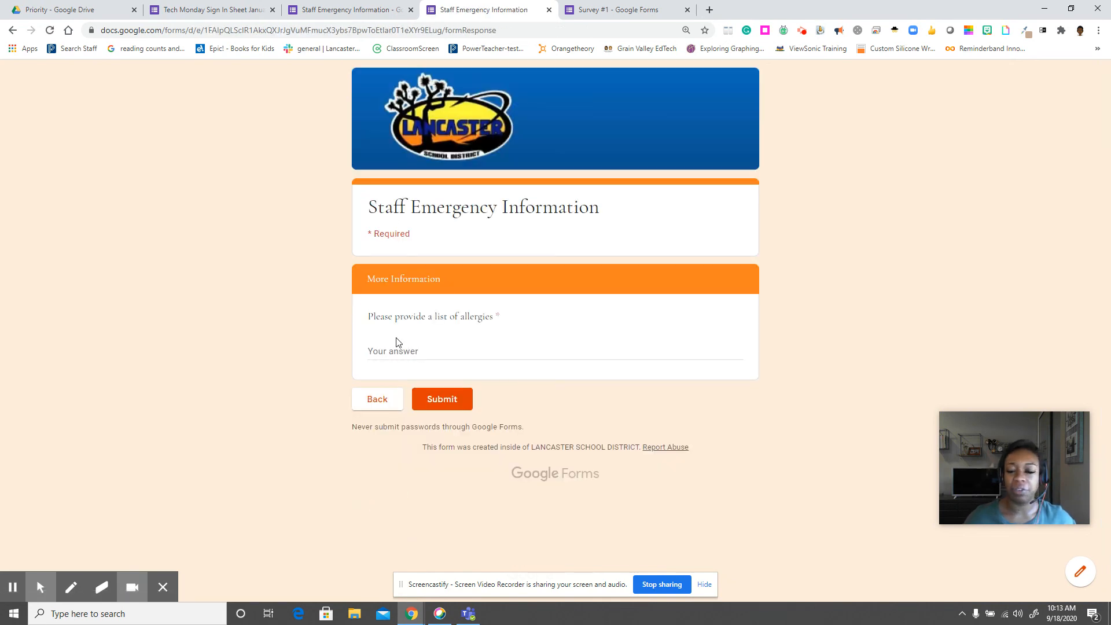
Enter 'almonds' as the allergy list, submit the response, and close the preview.
left_click(389, 353)
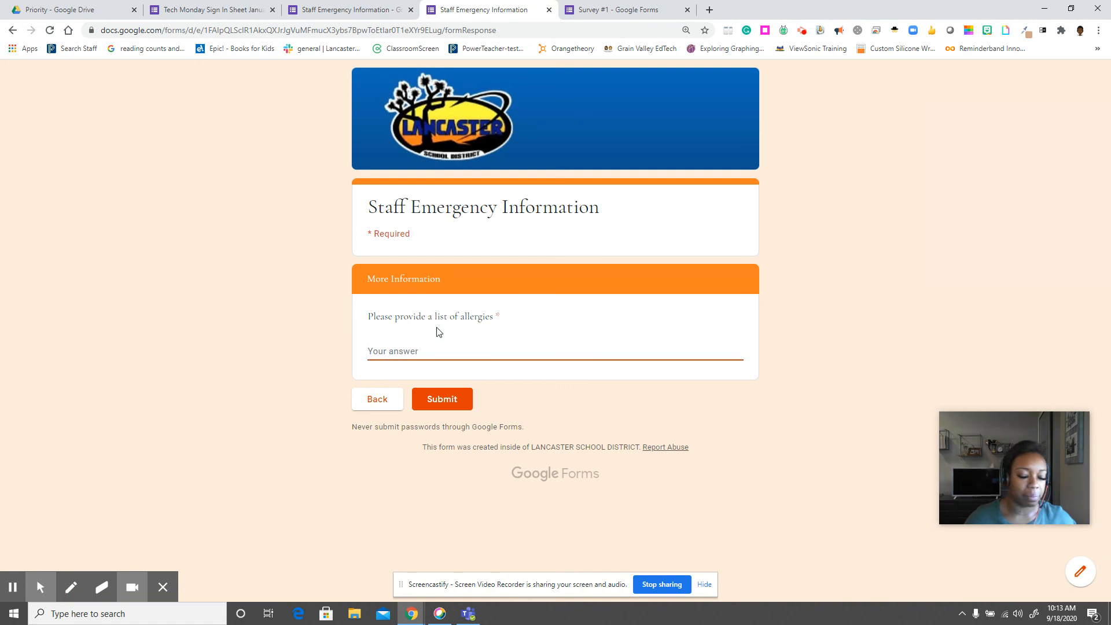
type("a")
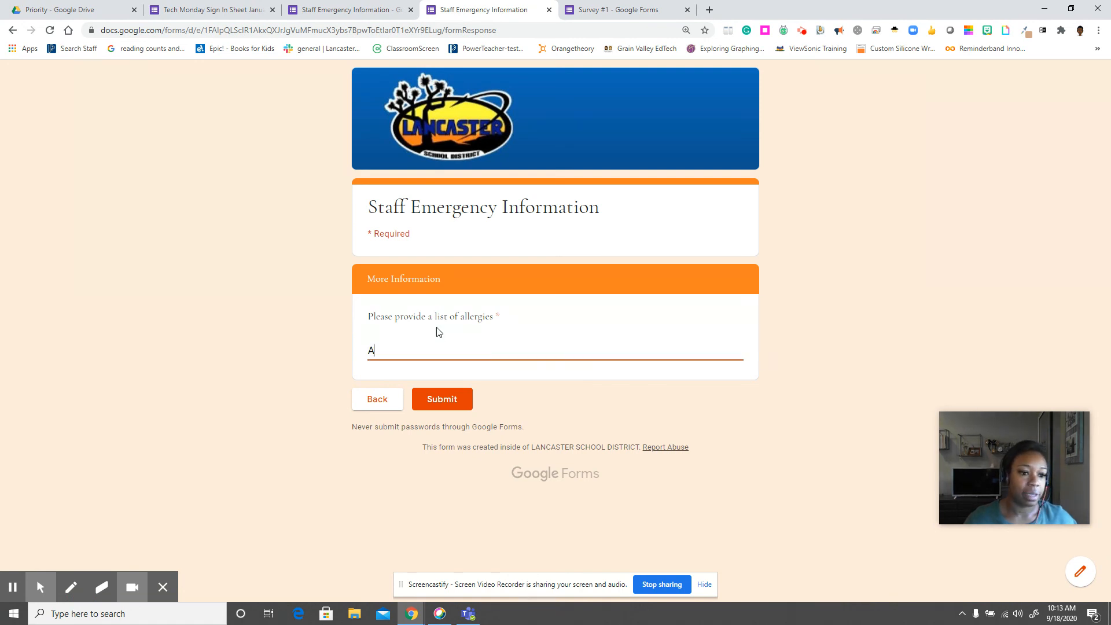
type("lmonds")
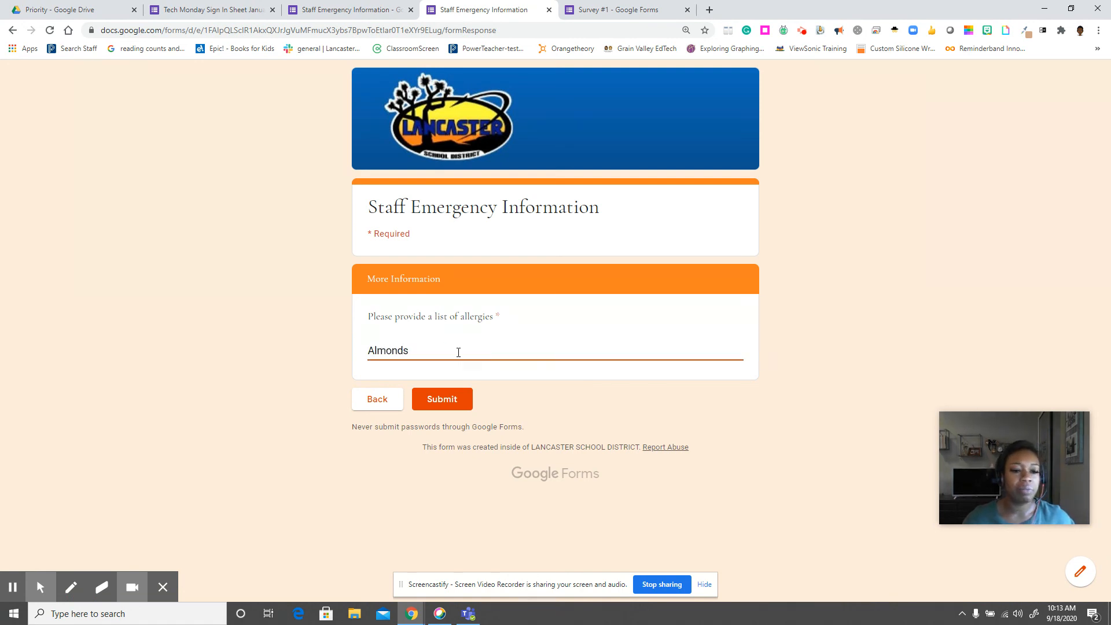
left_click(435, 398)
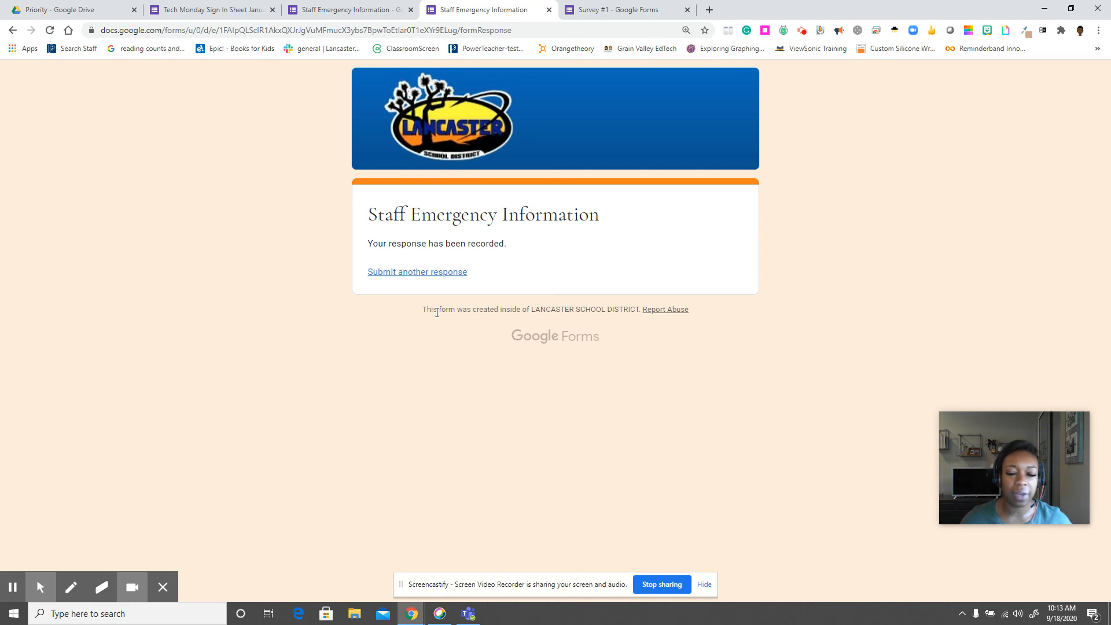
left_click(548, 10)
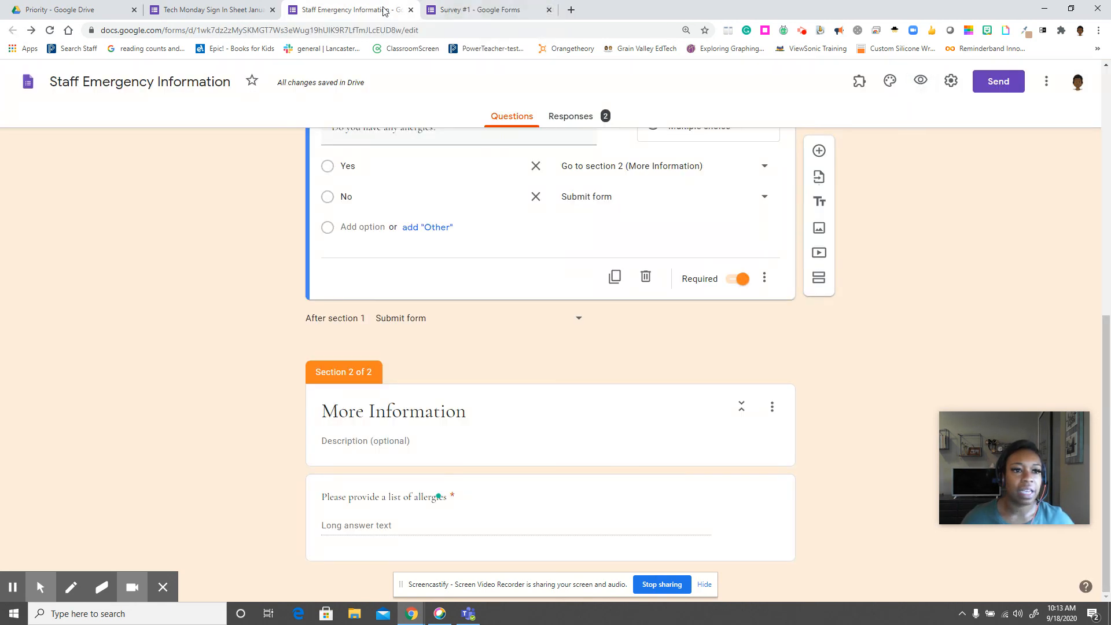